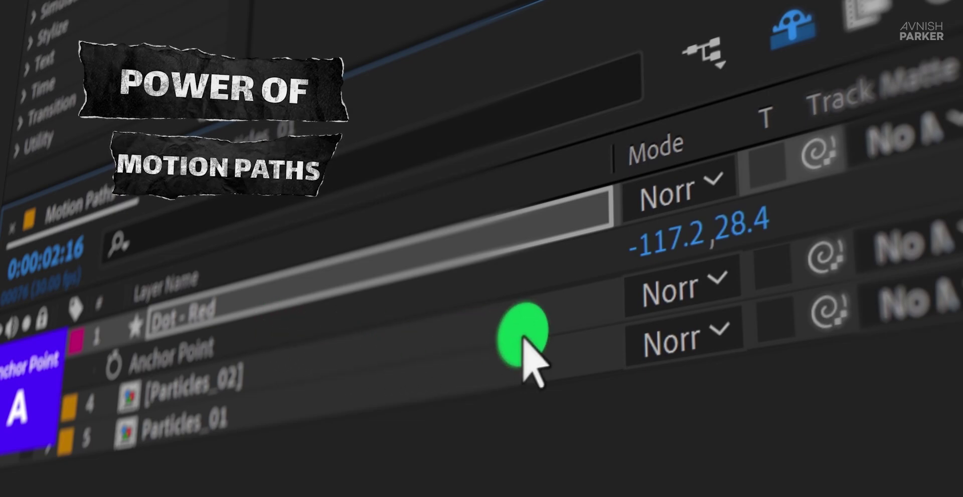
# - Fine-tune the anchor point and motion path curve, then return to the composition start
pyautogui.moveTo(742, 224); pyautogui.dragTo(505, 294)
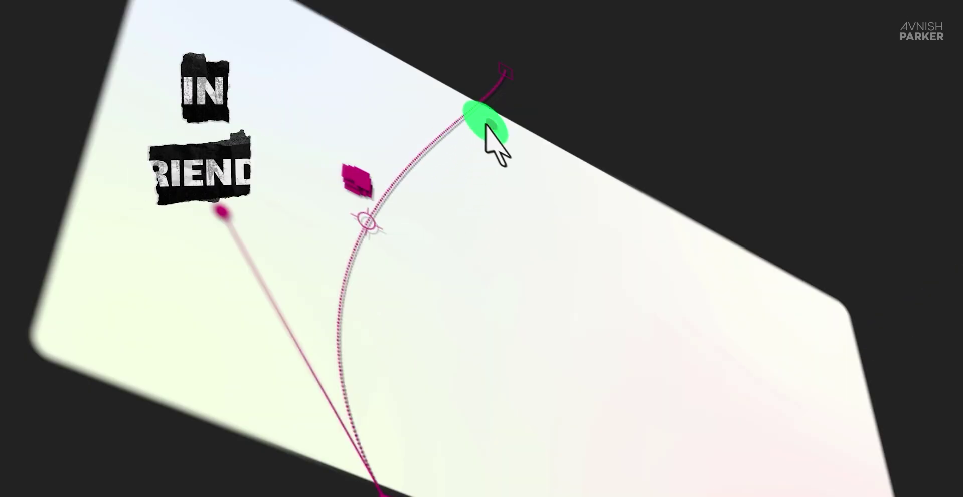
pyautogui.moveTo(483, 128); pyautogui.dragTo(589, 256)
pyautogui.click(257, 226)
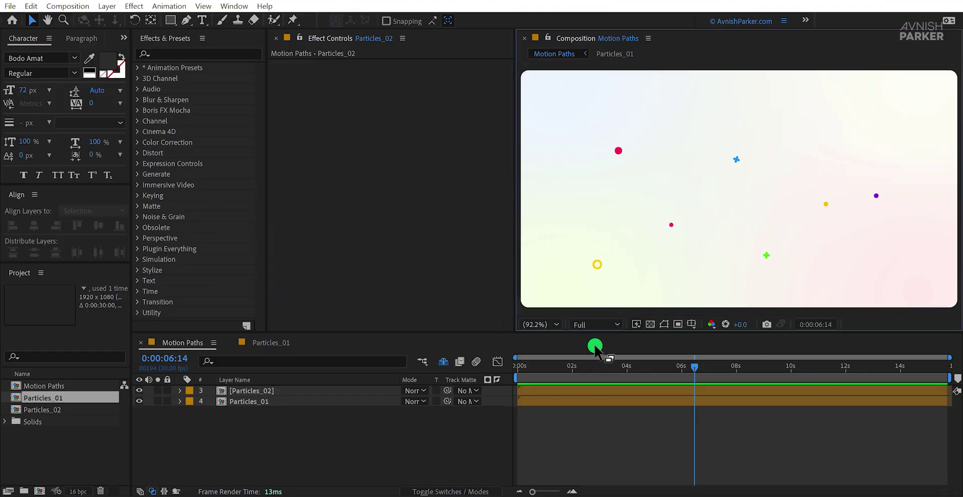
pyautogui.moveTo(538, 371); pyautogui.dragTo(516, 377)
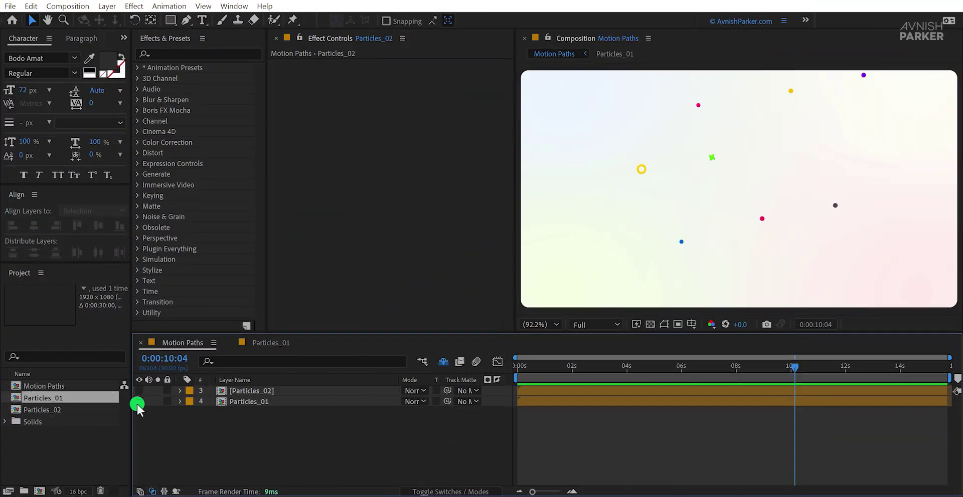
# - Hide the particle layers and ready the Ellipse Tool with stroke set to None
pyautogui.click(138, 402)
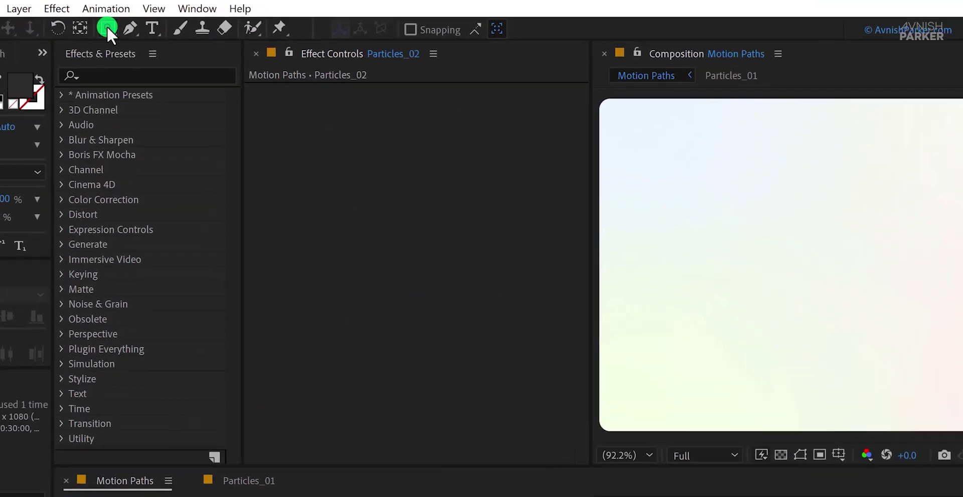
pyautogui.moveTo(170, 20); pyautogui.dragTo(236, 33)
pyautogui.moveTo(189, 55); pyautogui.dragTo(212, 75)
pyautogui.click(485, 36)
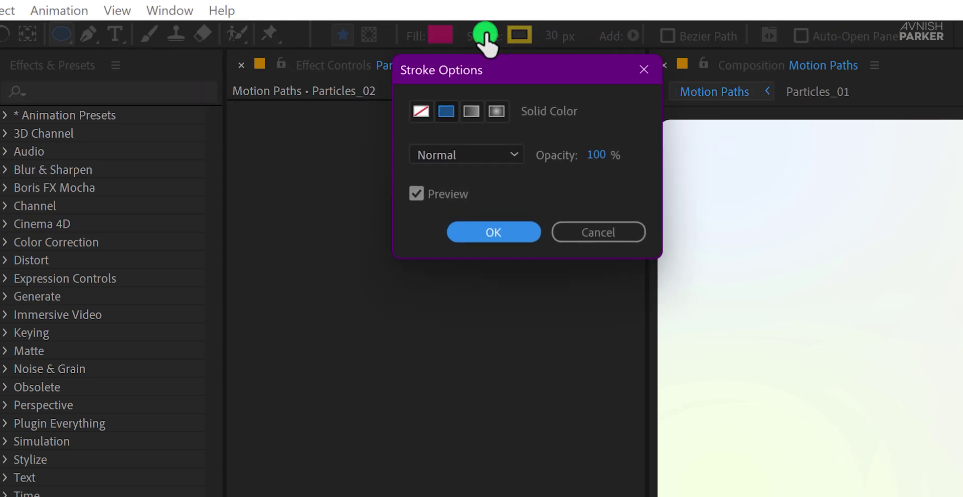
pyautogui.click(423, 109)
pyautogui.click(489, 232)
pyautogui.click(445, 49)
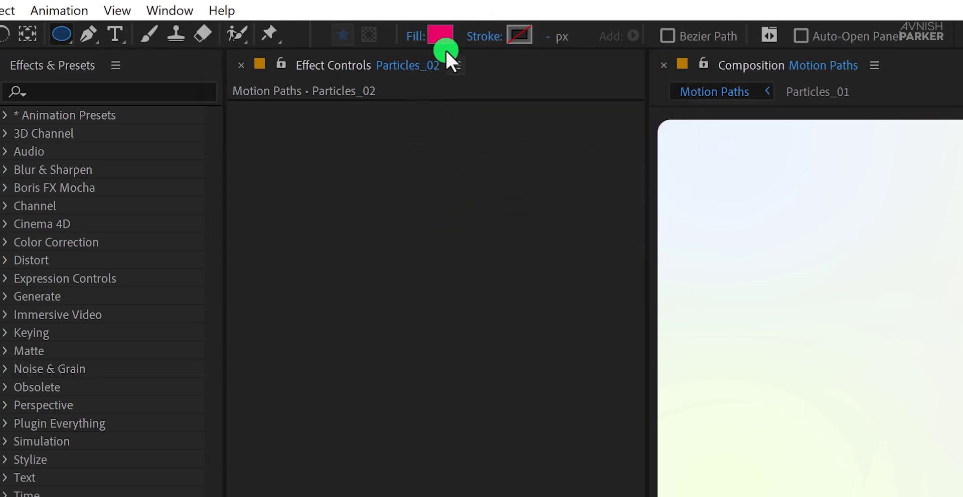
# - Draw a small perfect pink circle at the composition centre
pyautogui.click(849, 317)
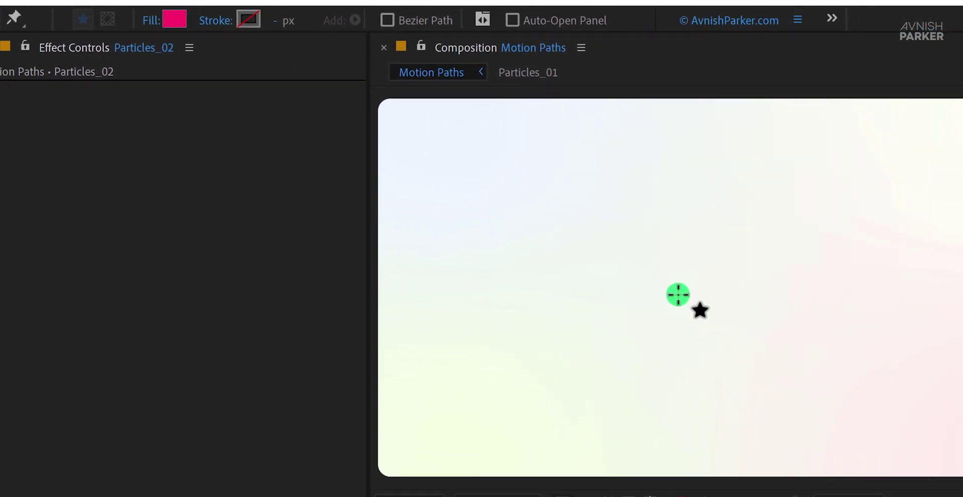
pyautogui.moveTo(568, 281); pyautogui.dragTo(577, 288)
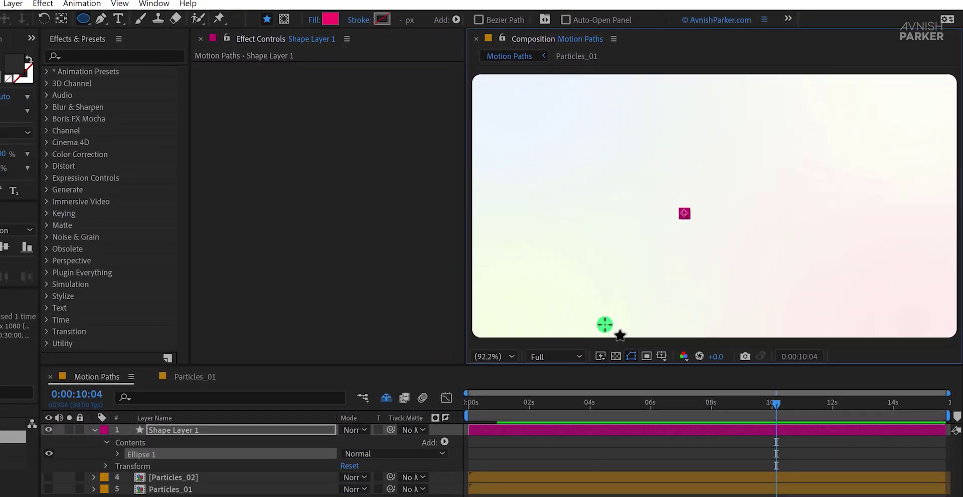
pyautogui.click(525, 442)
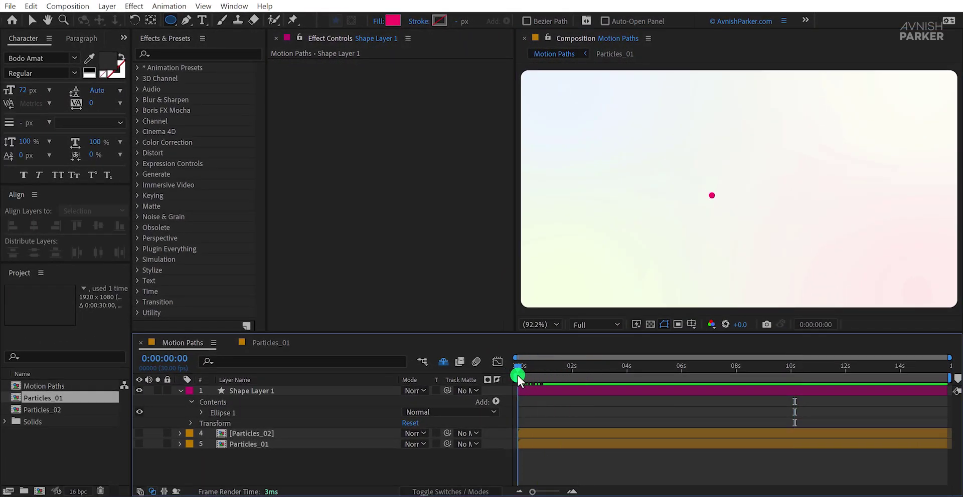
# - Rename the new shape layer to 'Dot - Red'
pyautogui.click(270, 392)
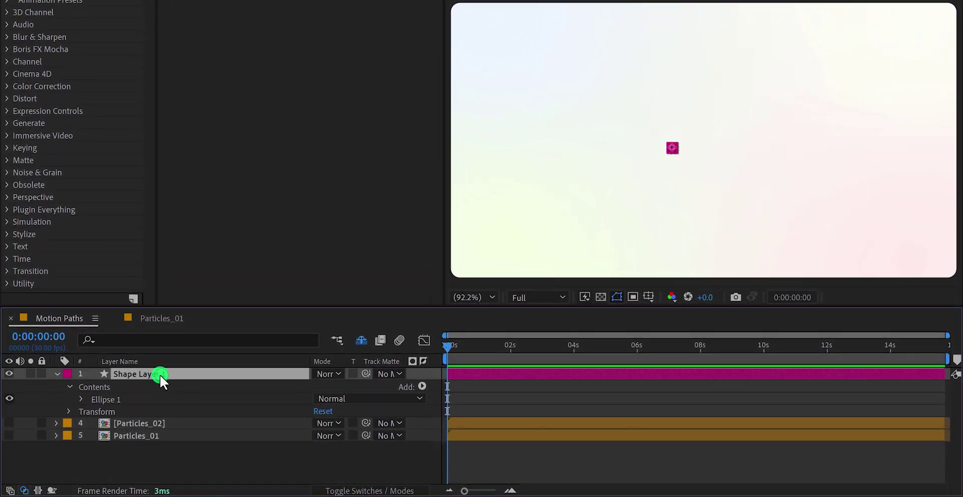
pyautogui.press('Return')
pyautogui.write('Dot - Red')
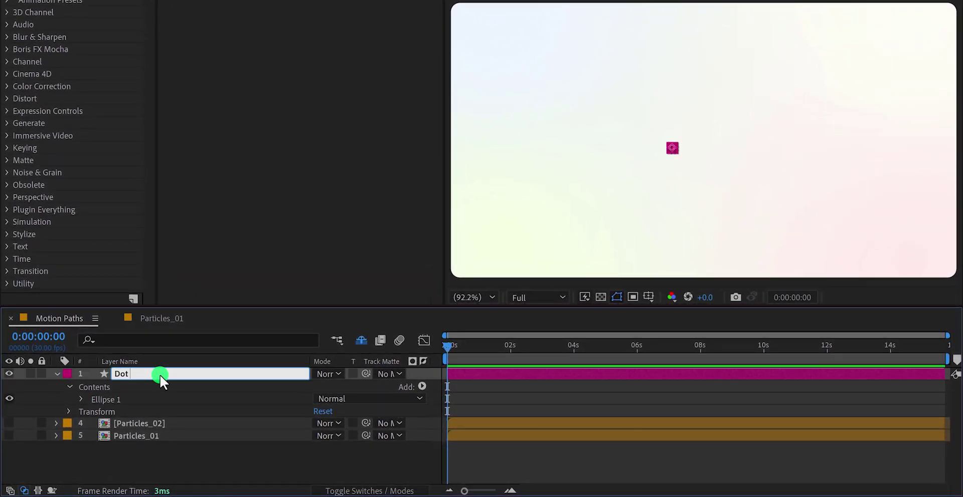
pyautogui.press('Return')
# - Keyframe the dot's Position from the frame's bottom edge at 0s to its top edge at 9:29
pyautogui.press('p')
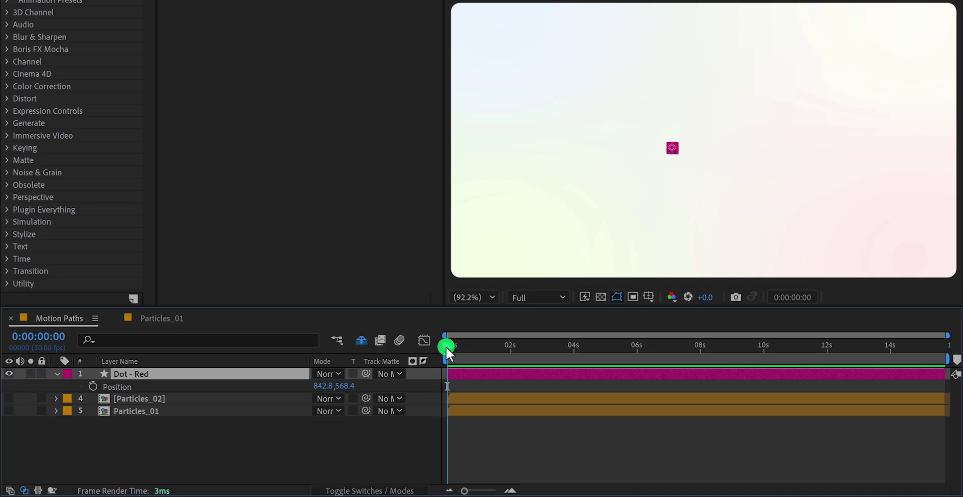
pyautogui.click(90, 387)
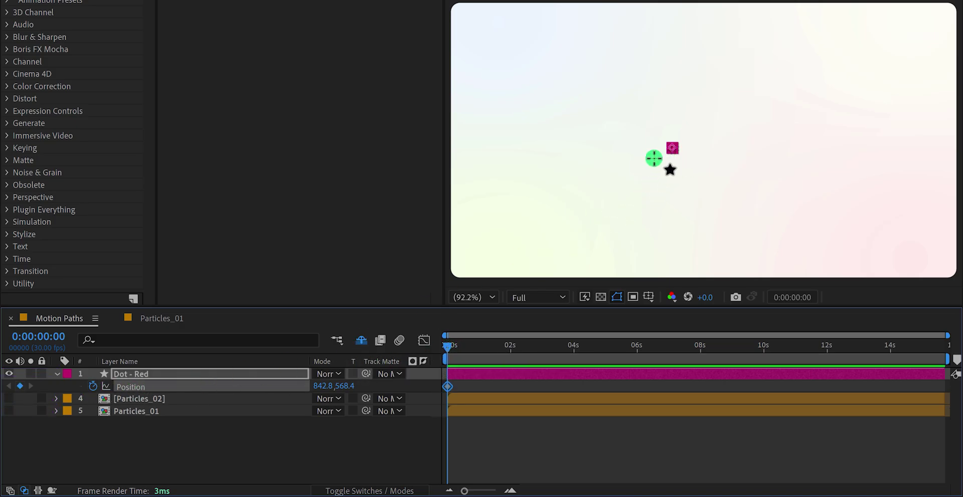
pyautogui.press('v')
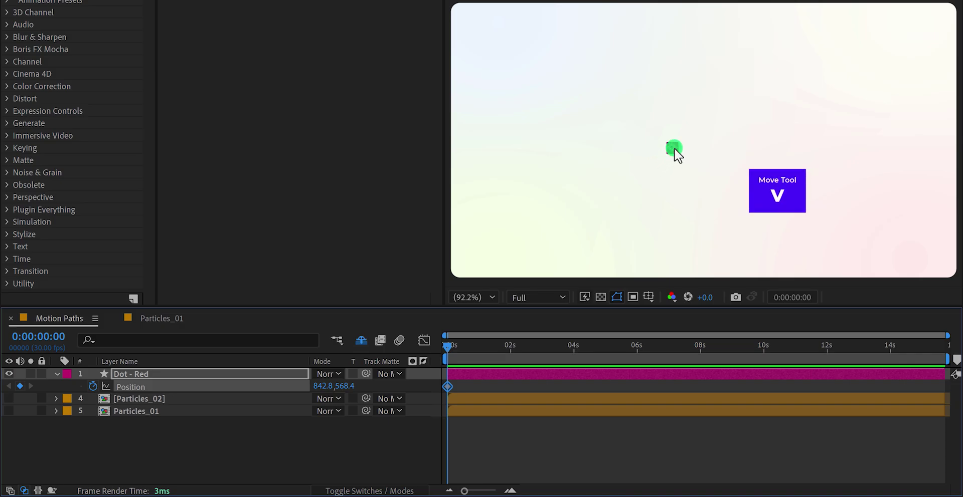
pyautogui.moveTo(674, 151); pyautogui.dragTo(607, 284)
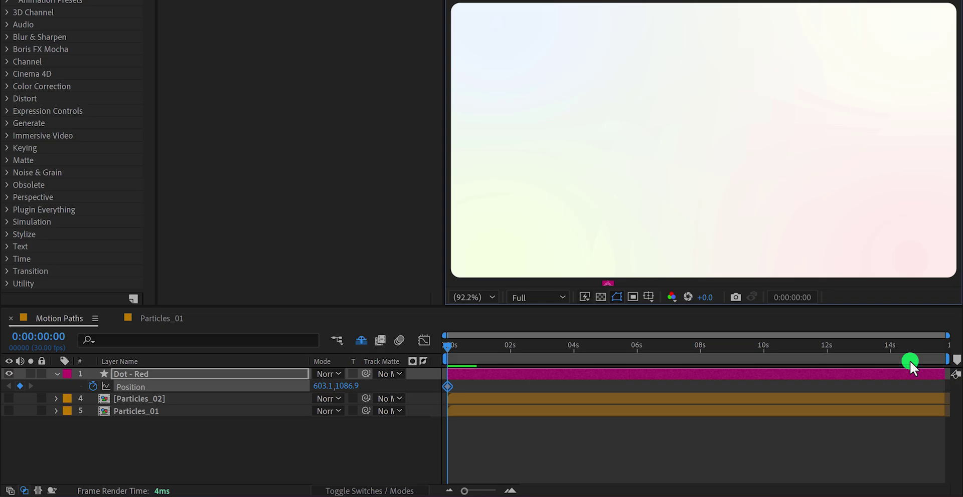
pyautogui.moveTo(910, 360); pyautogui.dragTo(762, 353)
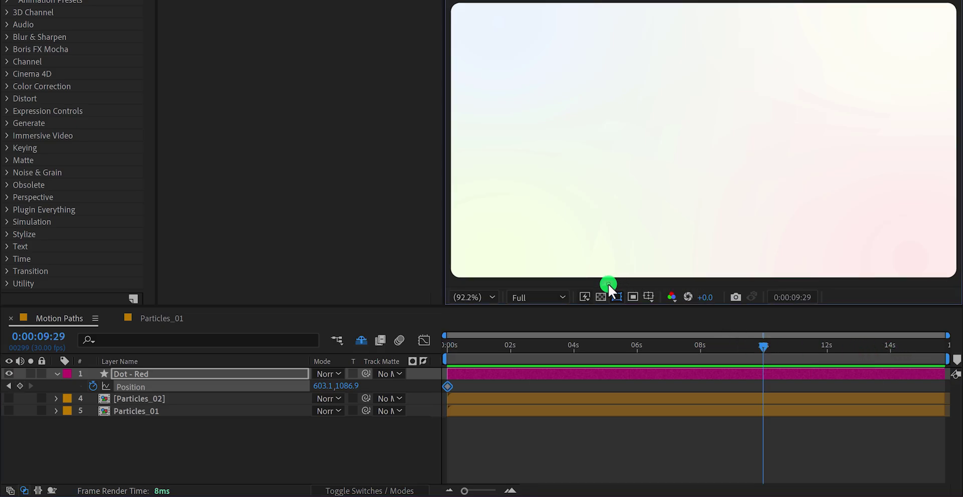
pyautogui.moveTo(608, 284); pyautogui.dragTo(673, 0)
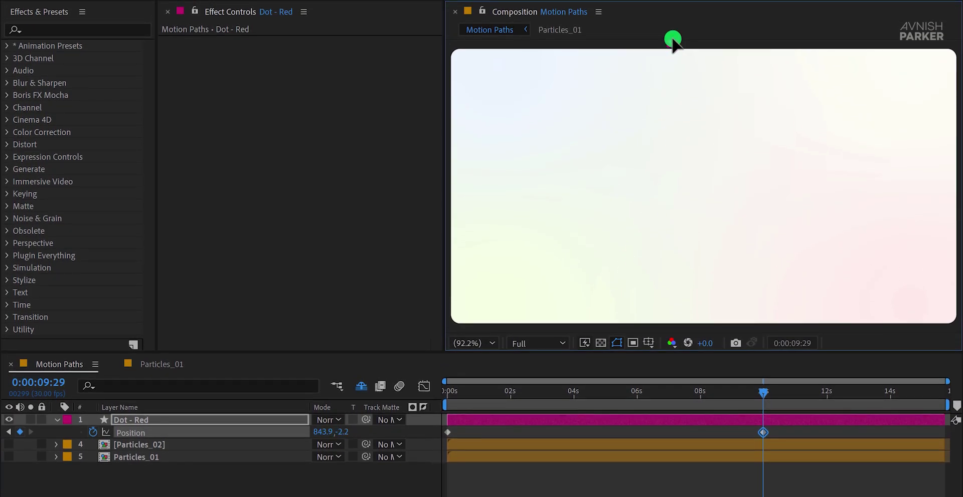
# - Preview the rise and move the second Position keyframe to about 6s
pyautogui.click(569, 484)
pyautogui.press('space')
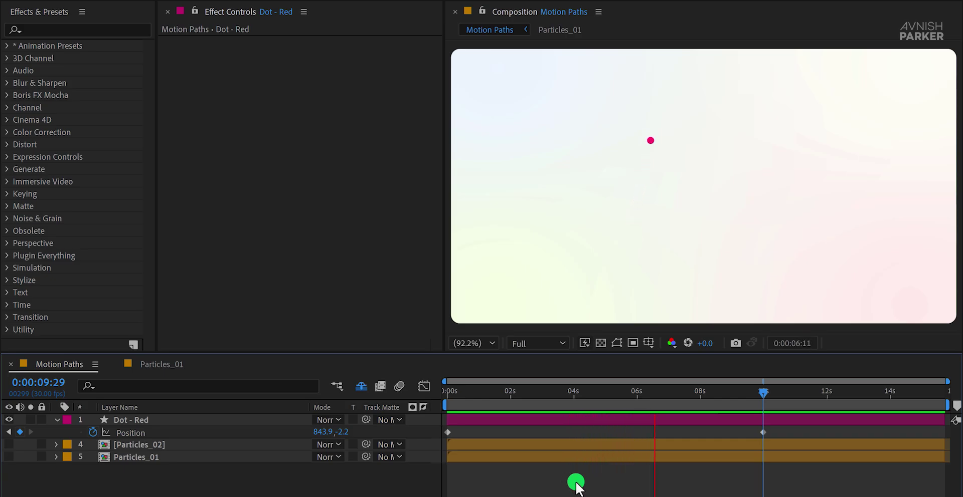
pyautogui.moveTo(762, 433); pyautogui.dragTo(639, 434)
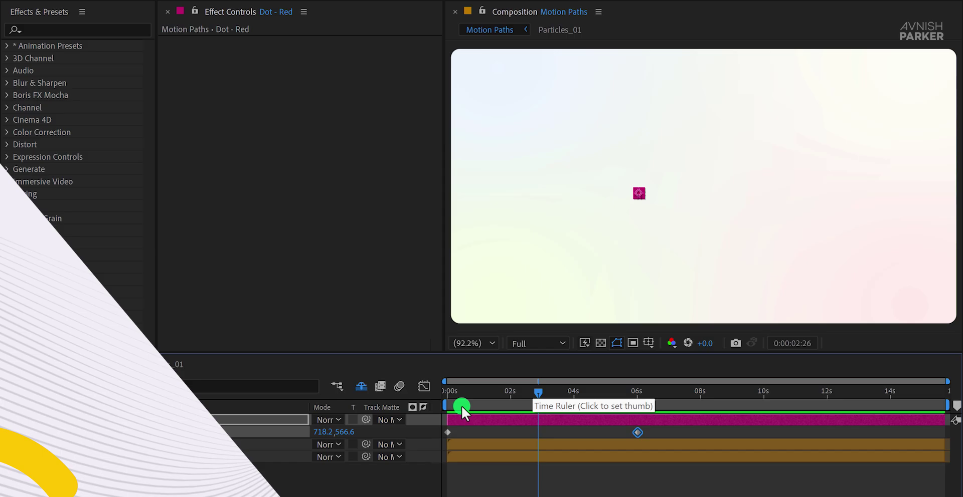
# - Keyframe Rotation from 0x at 0s to 1x+0.0° at 6s, then hide layer handles
pyautogui.press('r')
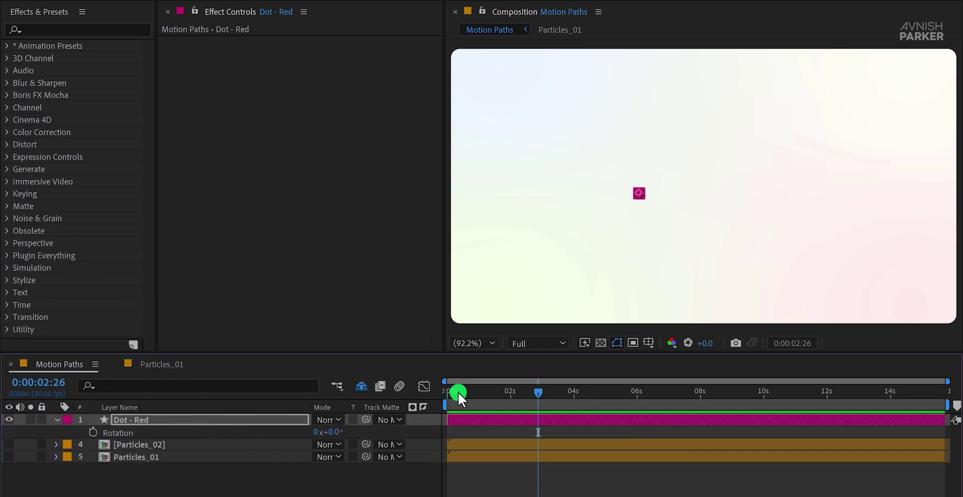
pyautogui.moveTo(458, 392); pyautogui.dragTo(438, 392)
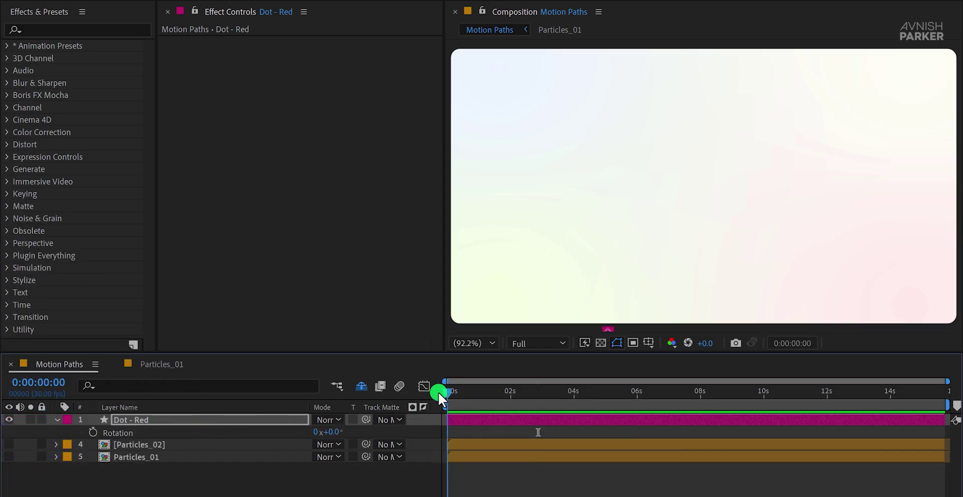
pyautogui.click(93, 431)
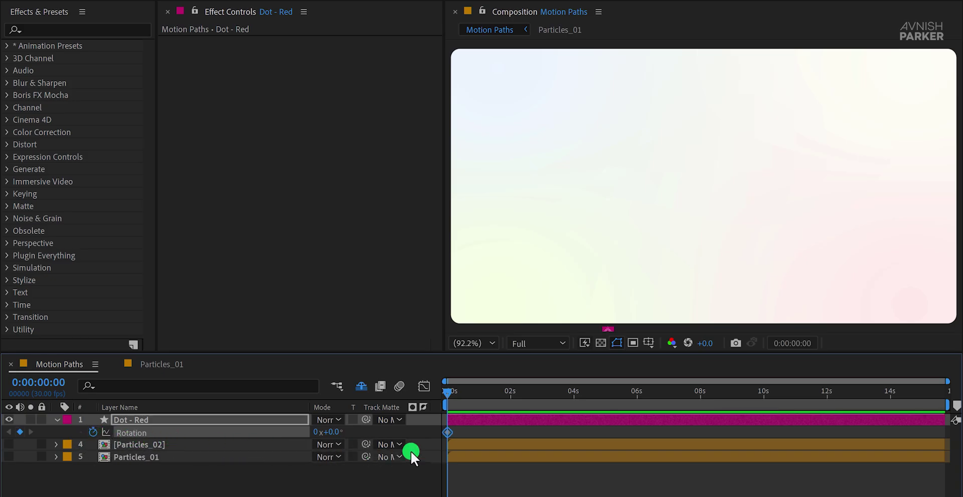
pyautogui.press('u')
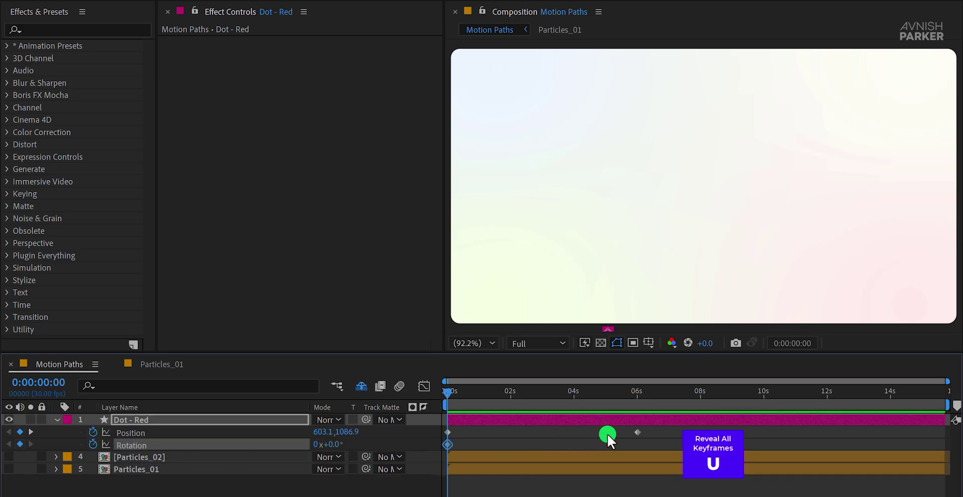
pyautogui.moveTo(621, 390); pyautogui.dragTo(634, 393)
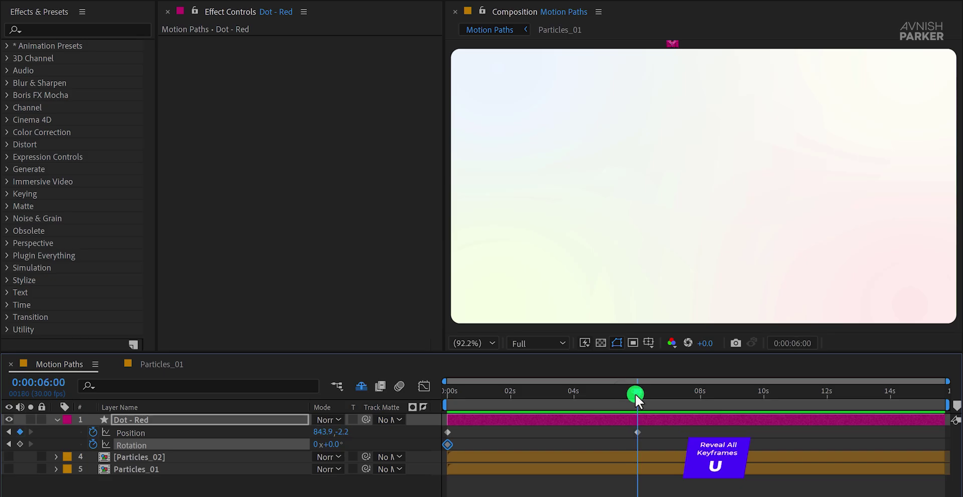
pyautogui.click(316, 445)
pyautogui.write('1')
pyautogui.press('Return')
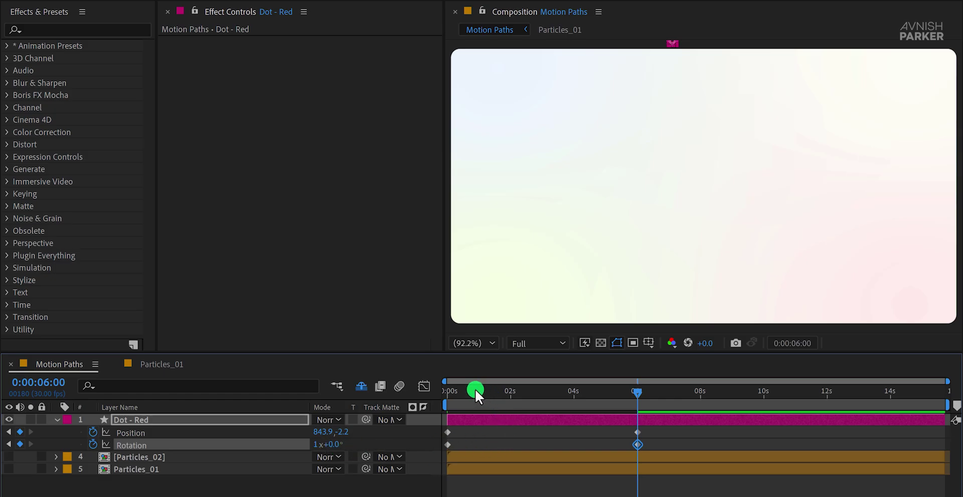
pyautogui.moveTo(476, 390); pyautogui.dragTo(527, 399)
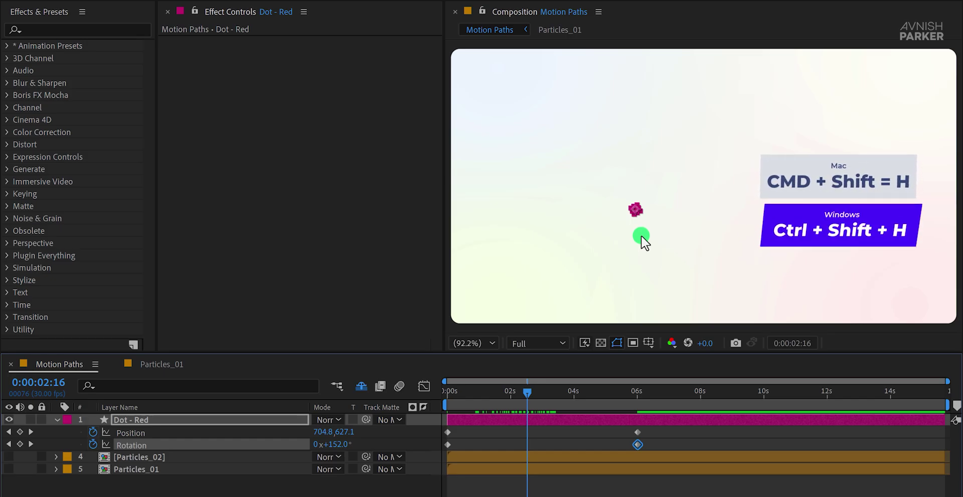
pyautogui.hotkey('ctrl', 'shift', 'h')
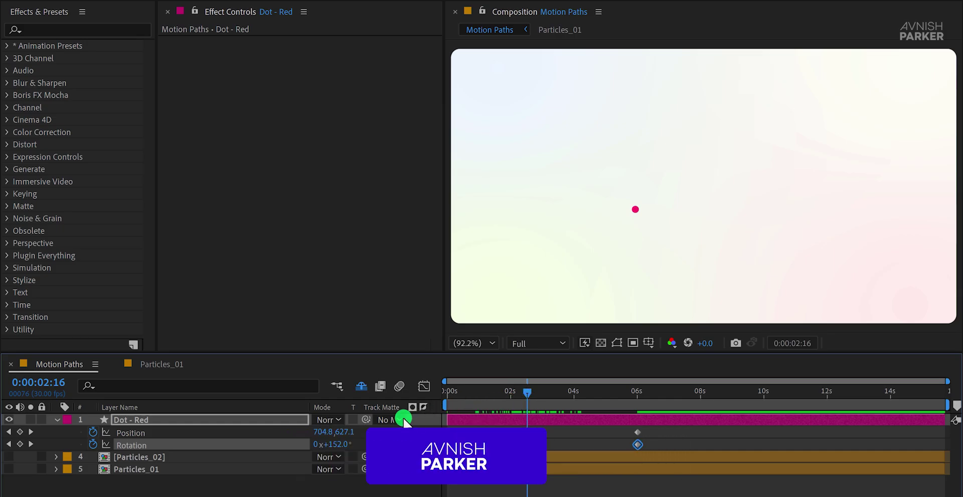
# - Offset the dot's anchor point to -117.2,-67.6 and preview the animation
pyautogui.press('a')
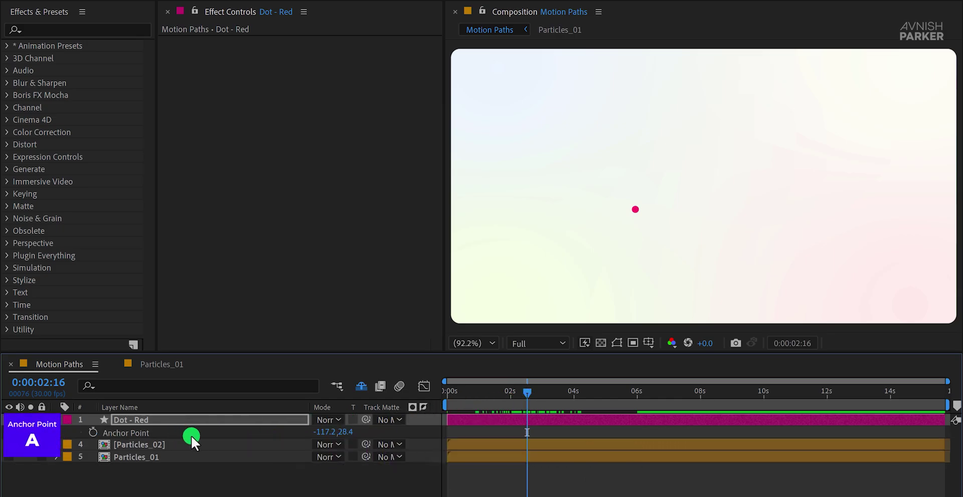
pyautogui.moveTo(345, 433); pyautogui.dragTo(275, 438)
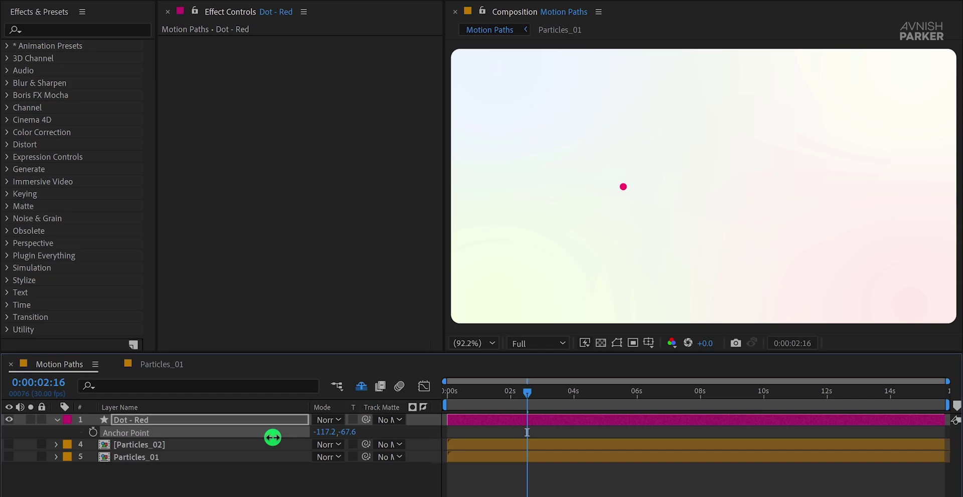
pyautogui.press('space')
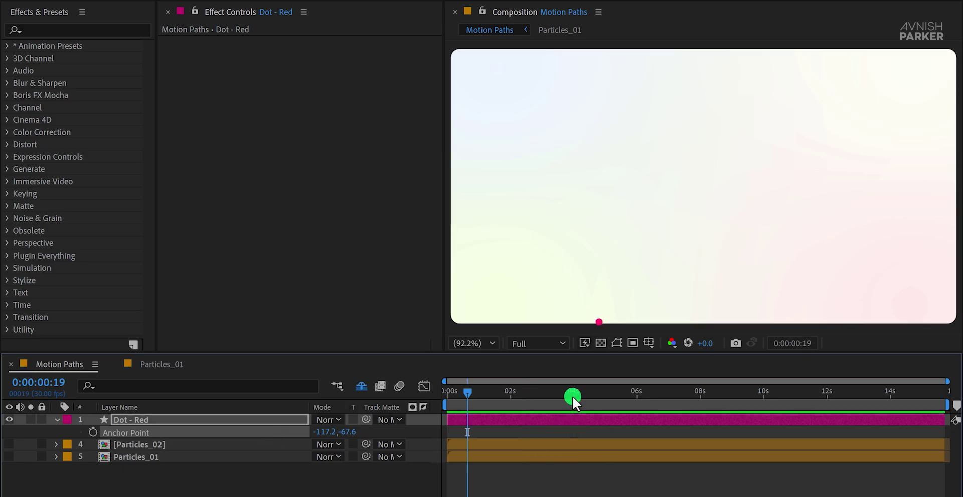
pyautogui.click(600, 397)
# - At 6s, nudge the dot up to Position 843.9,-132.2 above the frame
pyautogui.moveTo(659, 398); pyautogui.dragTo(636, 402)
pyautogui.press('p')
pyautogui.hotkey('shift', 'r')
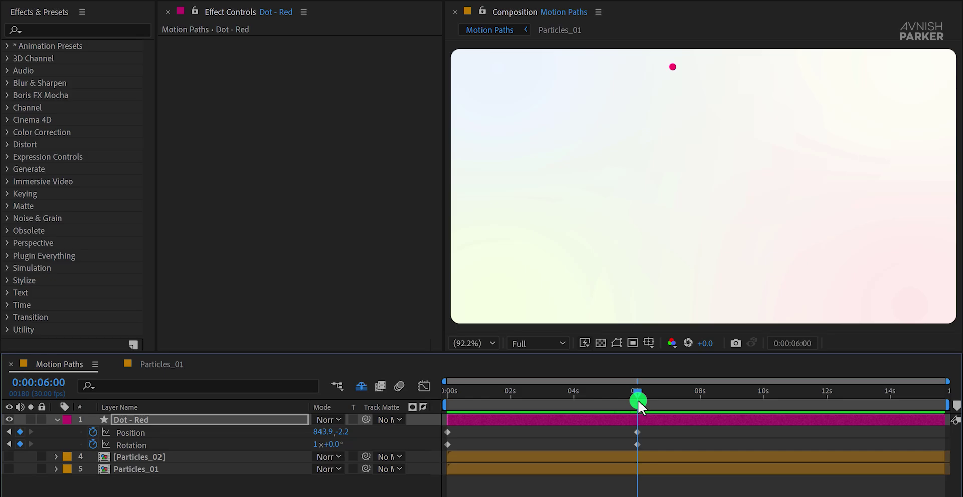
pyautogui.click(638, 392)
pyautogui.click(675, 70)
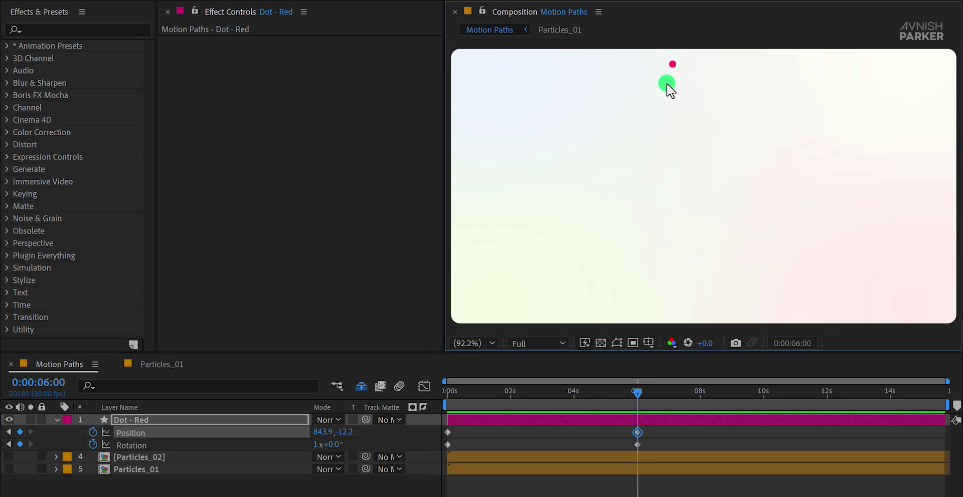
pyautogui.hotkey('shift', 'Up')
pyautogui.hotkey('shift', 'Up')
pyautogui.hotkey('shift', 'Up')
pyautogui.hotkey('shift', 'Up')
pyautogui.hotkey('shift', 'Up')
pyautogui.hotkey('shift', 'Up')
pyautogui.hotkey('shift', 'Up')
pyautogui.hotkey('shift', 'Up')
pyautogui.hotkey('shift', 'Up')
pyautogui.hotkey('shift', 'Up')
pyautogui.hotkey('shift', 'Up')
# - Set the Display preference Motion Path to All Keyframes and close Preferences
pyautogui.moveTo(546, 389); pyautogui.dragTo(503, 419)
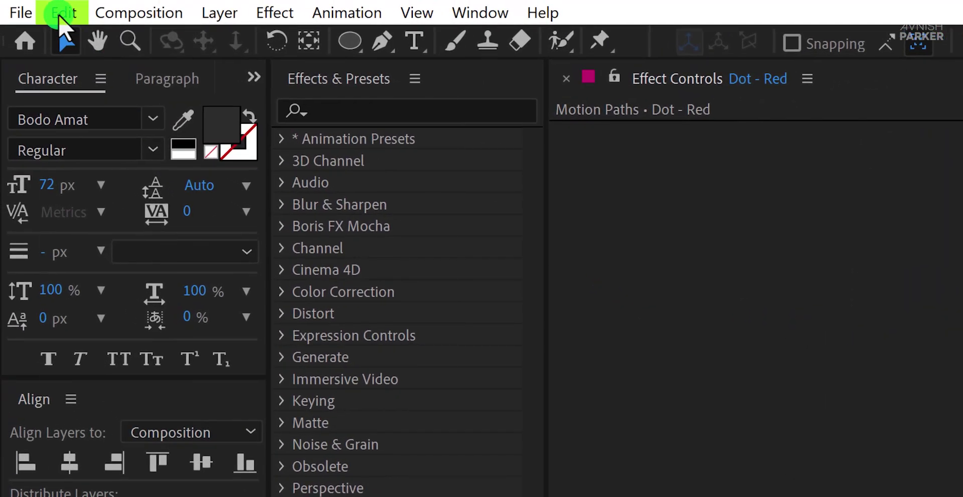
pyautogui.click(59, 14)
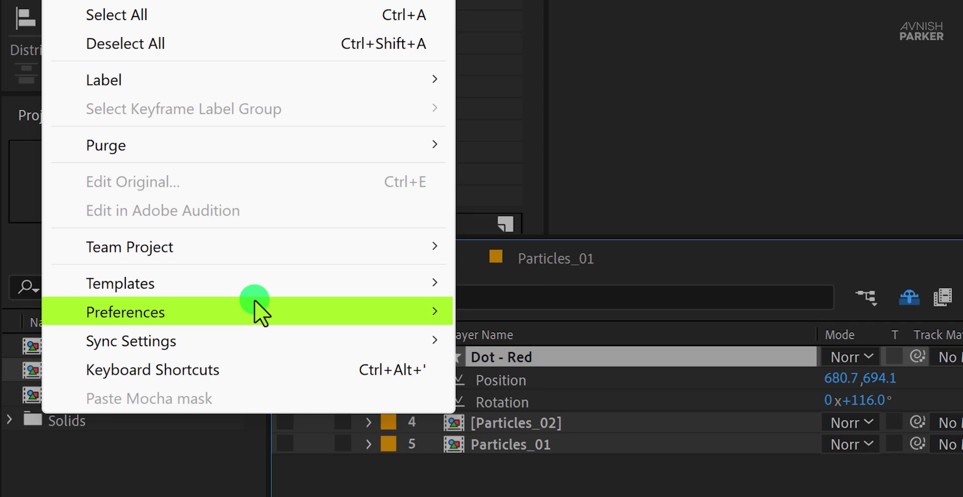
pyautogui.moveTo(255, 312)
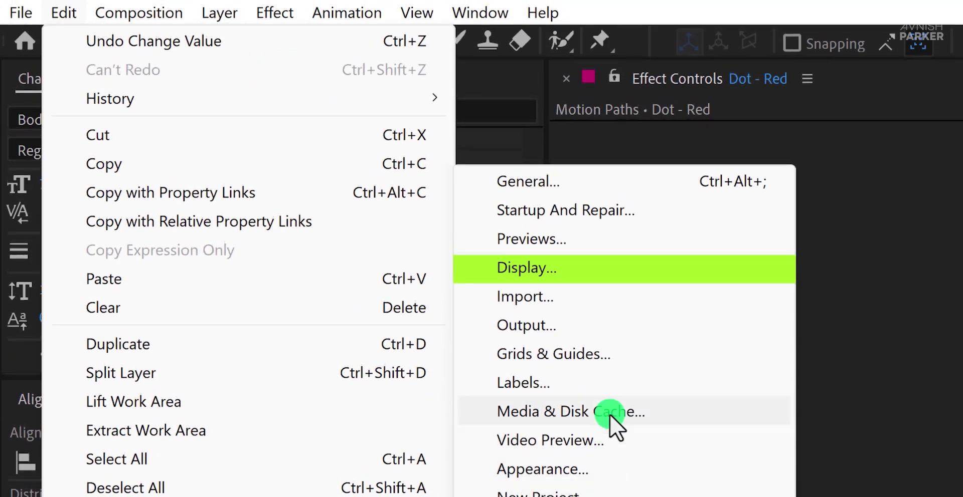
pyautogui.click(591, 267)
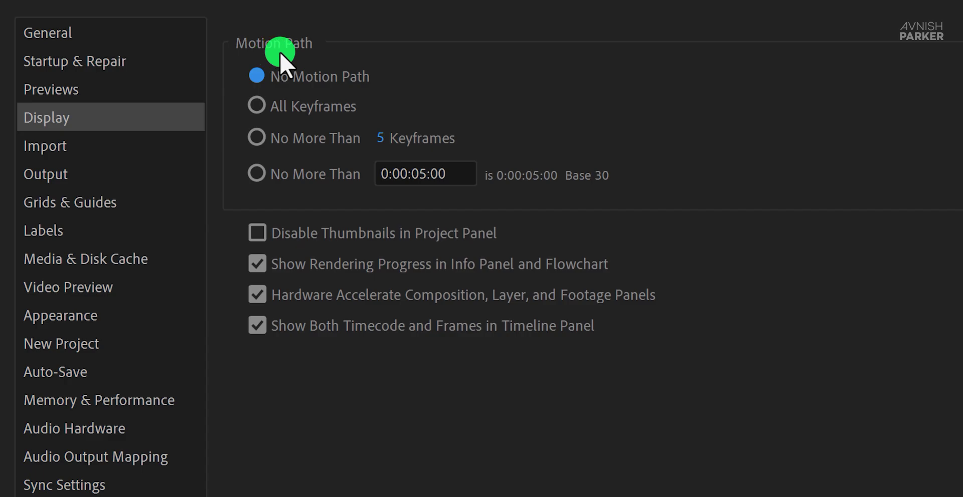
pyautogui.click(300, 104)
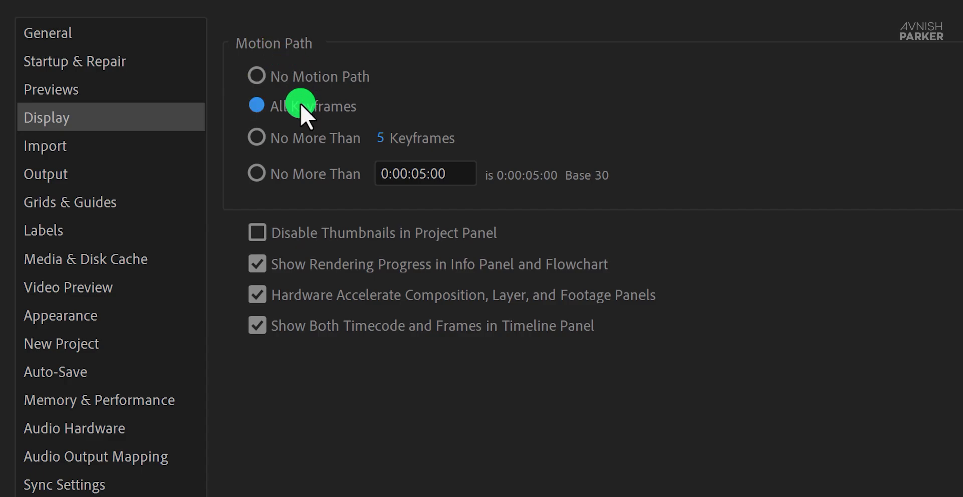
pyautogui.click(879, 43)
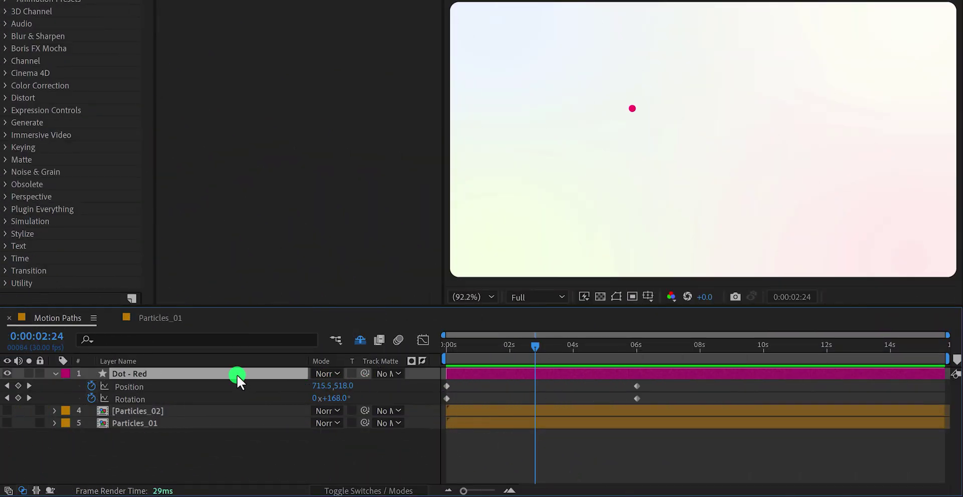
# - Bend the dot's motion path into an S-curve using Bezier handles on both end keyframes
pyautogui.hotkey('ctrl', 'shift', 'h')
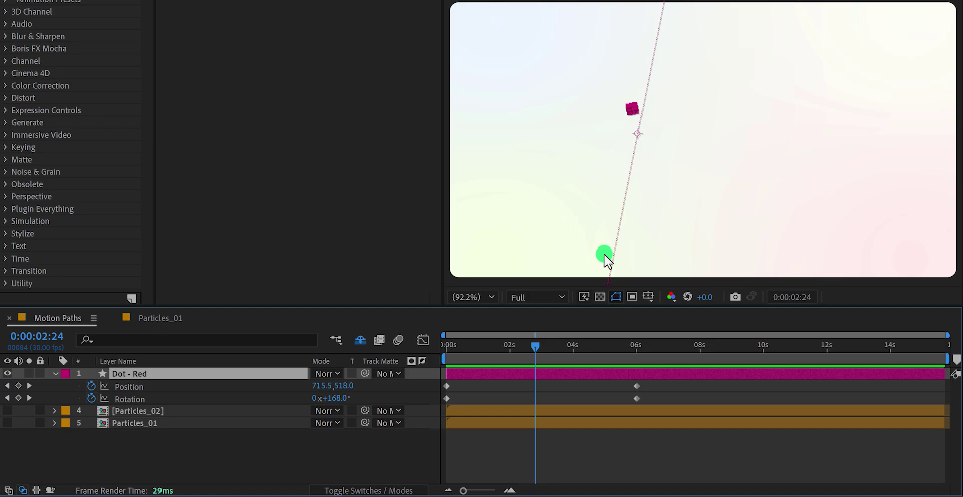
pyautogui.moveTo(536, 350); pyautogui.dragTo(509, 355)
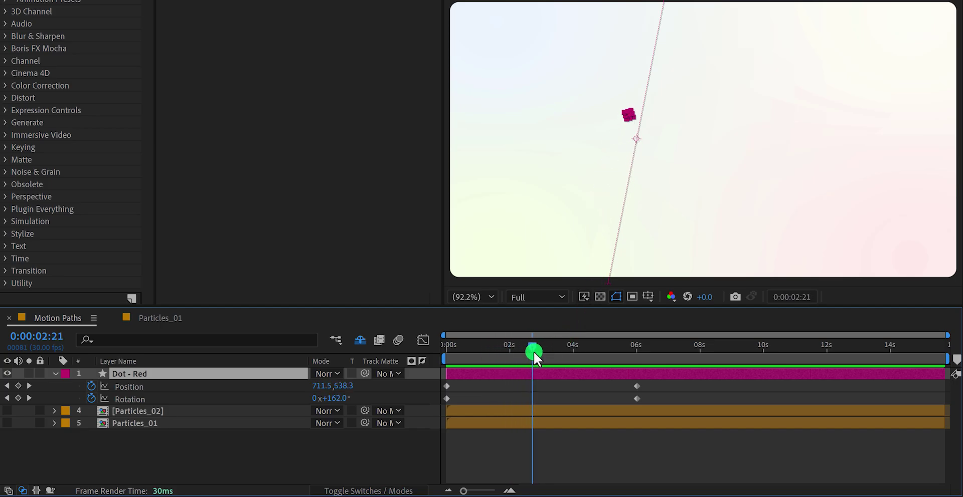
pyautogui.press(',')
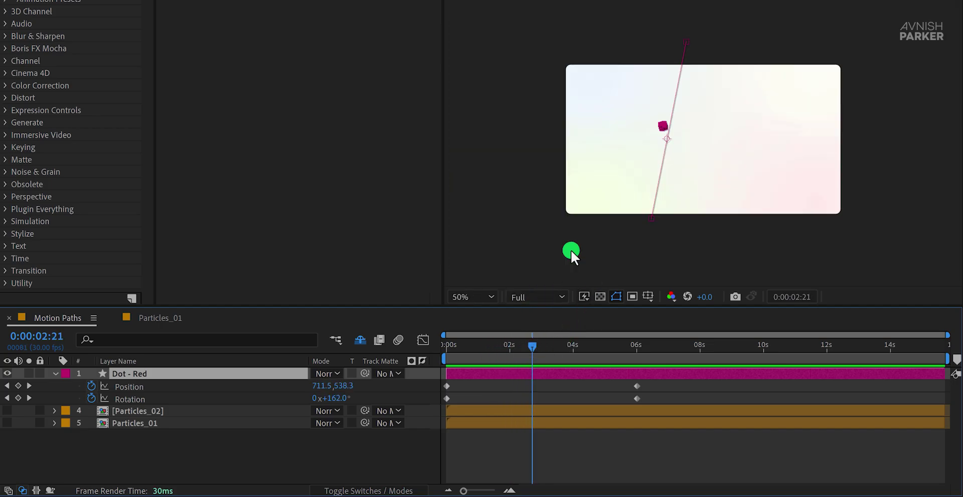
pyautogui.click(651, 218)
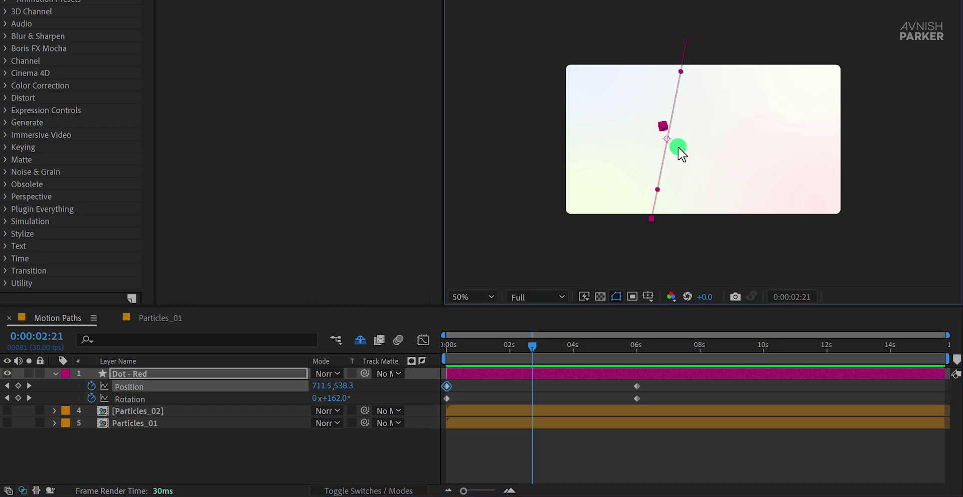
pyautogui.click(687, 42)
pyautogui.moveTo(649, 184); pyautogui.dragTo(600, 155)
pyautogui.moveTo(665, 116); pyautogui.dragTo(716, 106)
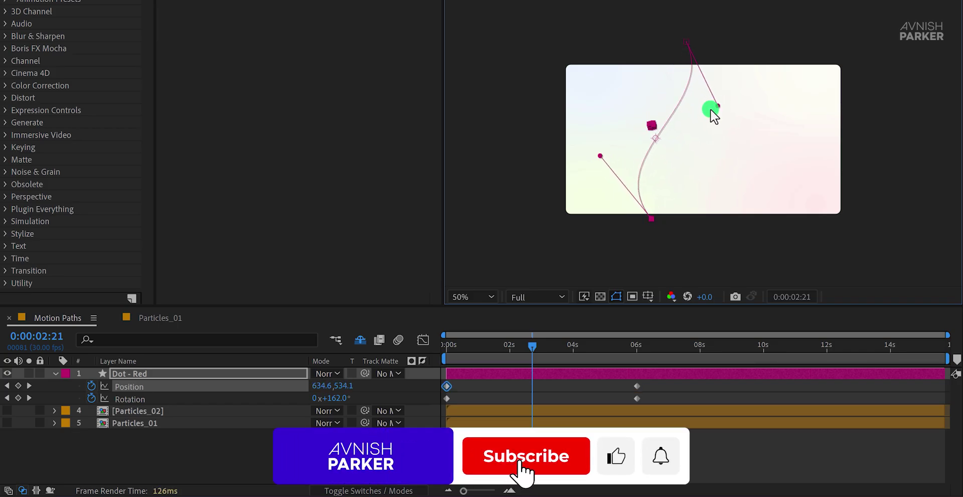
pyautogui.moveTo(600, 156); pyautogui.dragTo(606, 145)
# - Fit the composition to the viewer and preview the curved dot animation
pyautogui.click(492, 296)
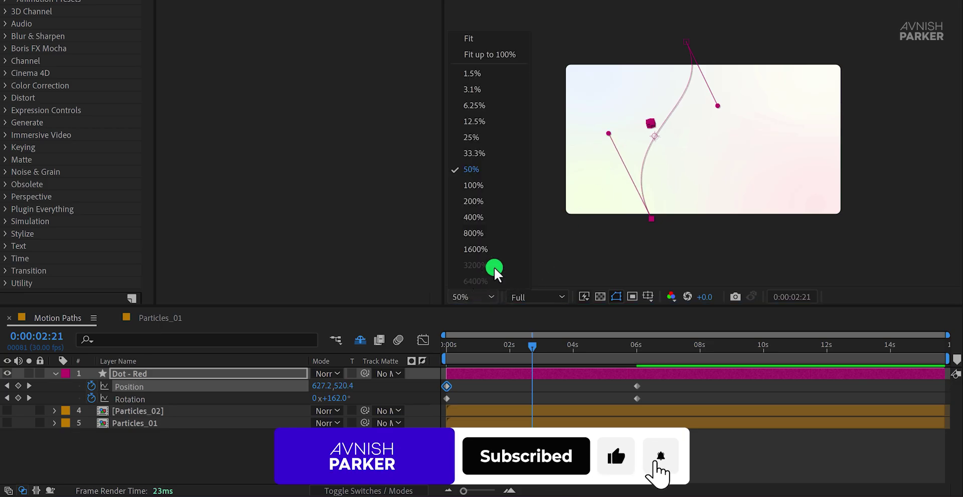
pyautogui.click(508, 60)
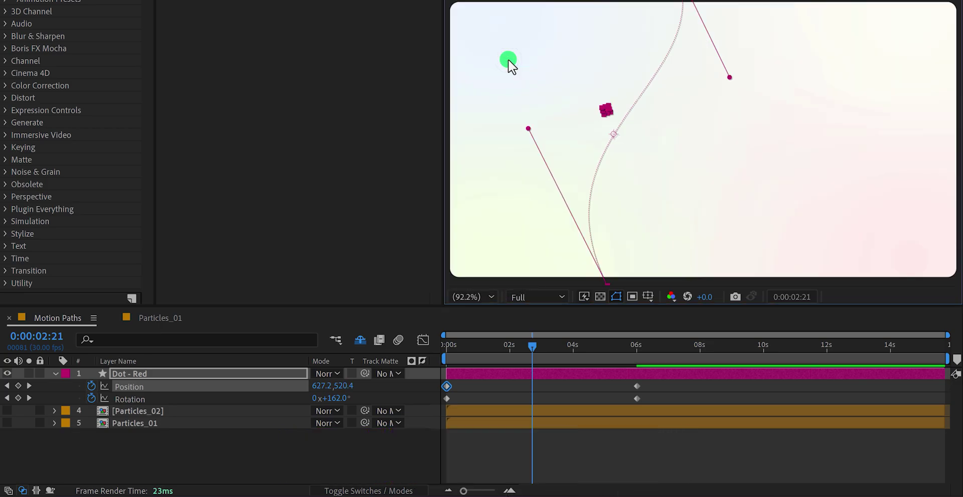
pyautogui.press('space')
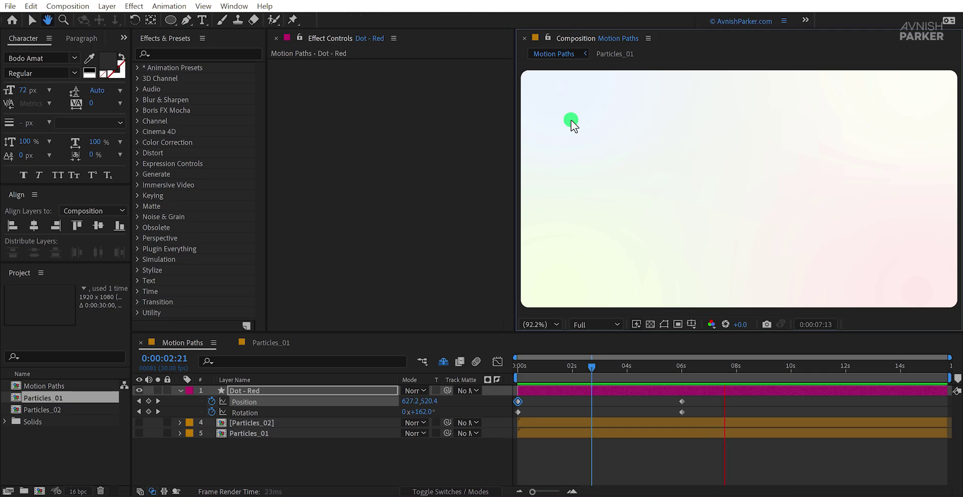
pyautogui.press('space')
# - Shift the end Position and Rotation keyframes to about 10s and end the work area at 10:12
pyautogui.moveTo(715, 401); pyautogui.dragTo(794, 415)
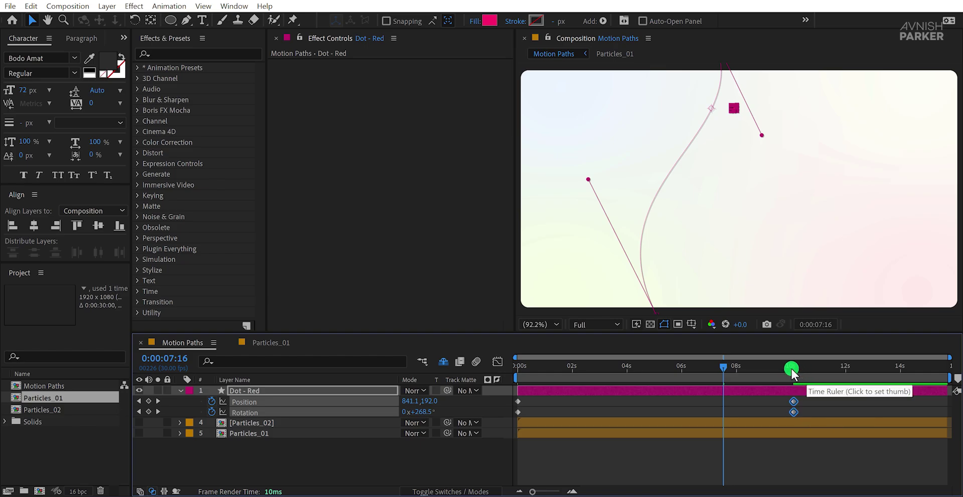
pyautogui.moveTo(790, 369); pyautogui.dragTo(803, 368)
pyautogui.press('n')
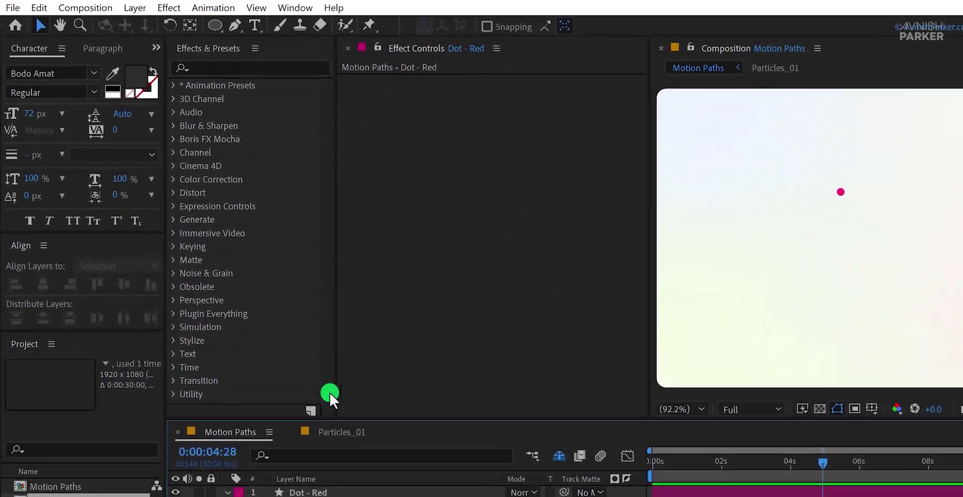
# - Create a '+' text layer in the composition
pyautogui.click(255, 25)
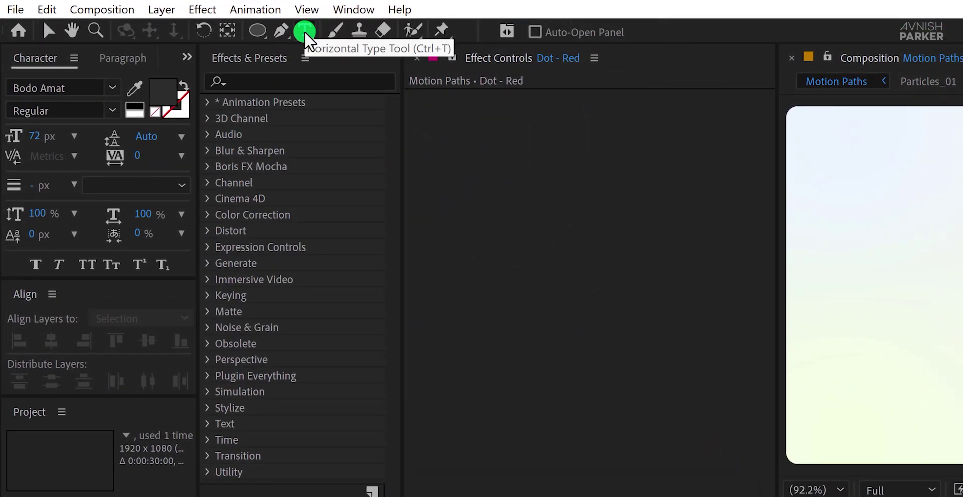
pyautogui.click(543, 310)
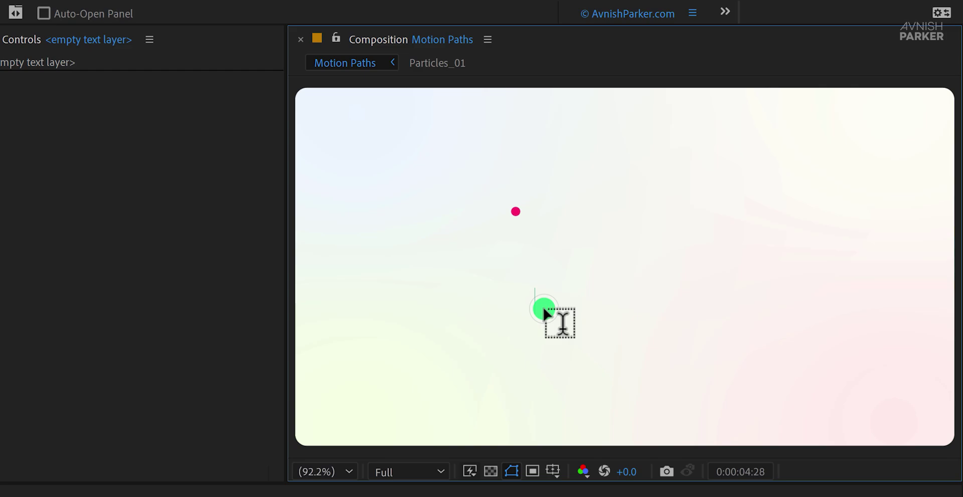
pyautogui.press('Escape')
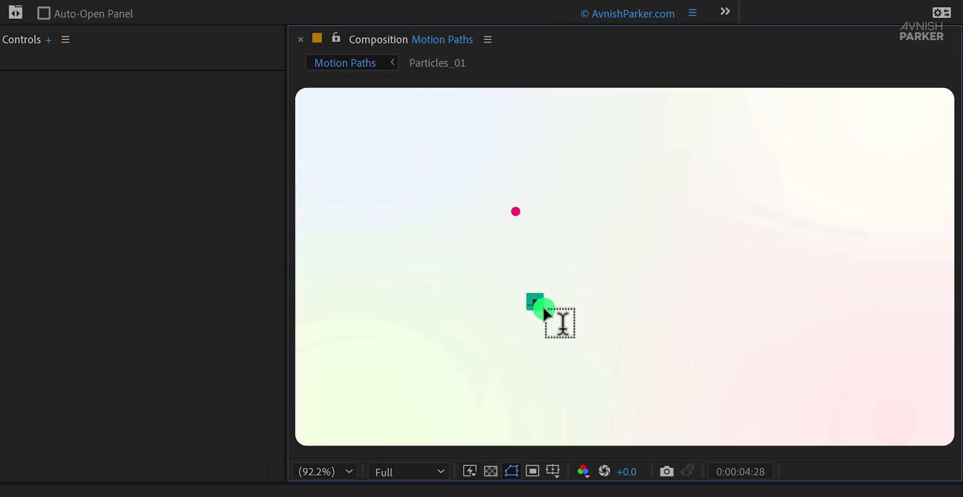
pyautogui.press('v')
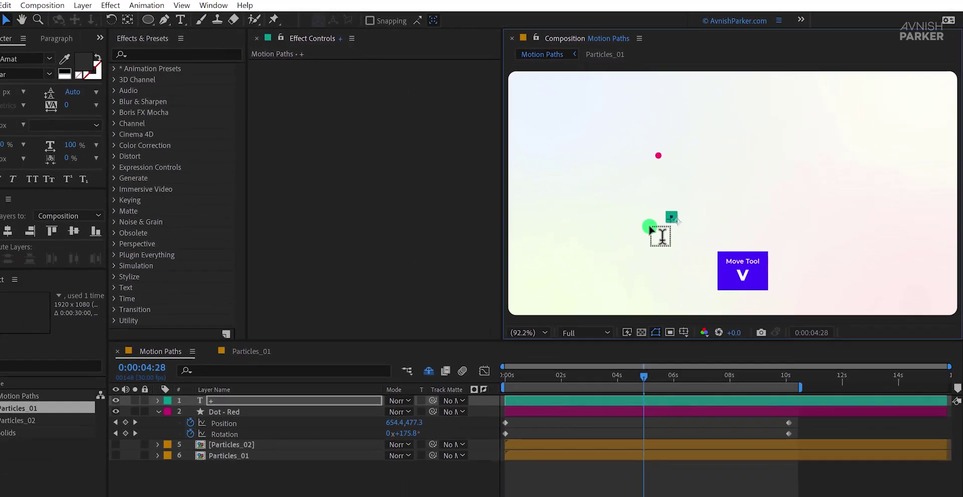
# - Change the '+' text fill colour to bright yellow FFC400
pyautogui.click(109, 62)
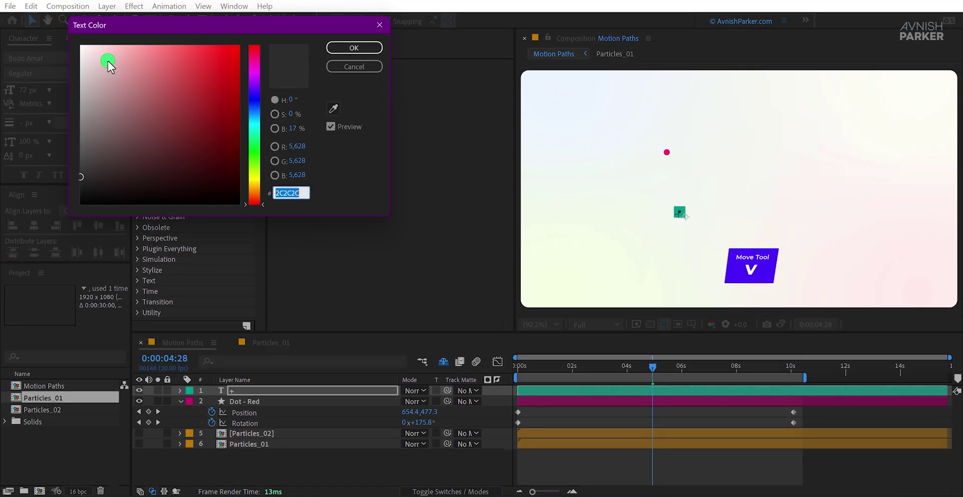
pyautogui.moveTo(259, 103); pyautogui.dragTo(254, 185)
pyautogui.click(239, 45)
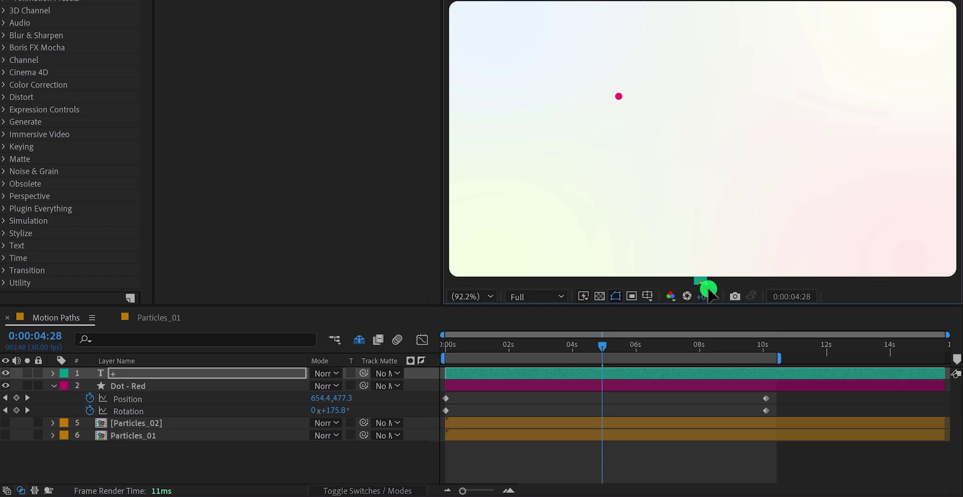
# - Keyframe the '+' layer's Position at 0s and 10:03, rising from the frame's bottom to top
pyautogui.moveTo(468, 348); pyautogui.dragTo(436, 354)
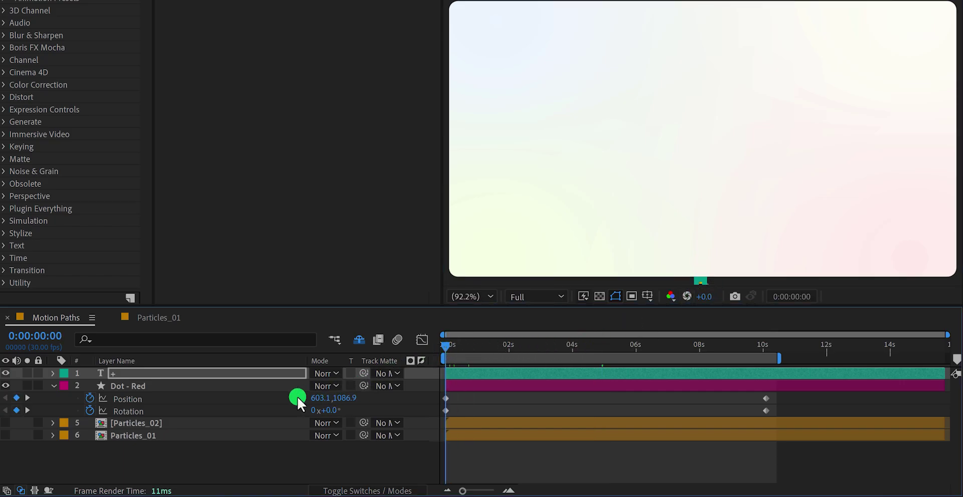
pyautogui.press('p')
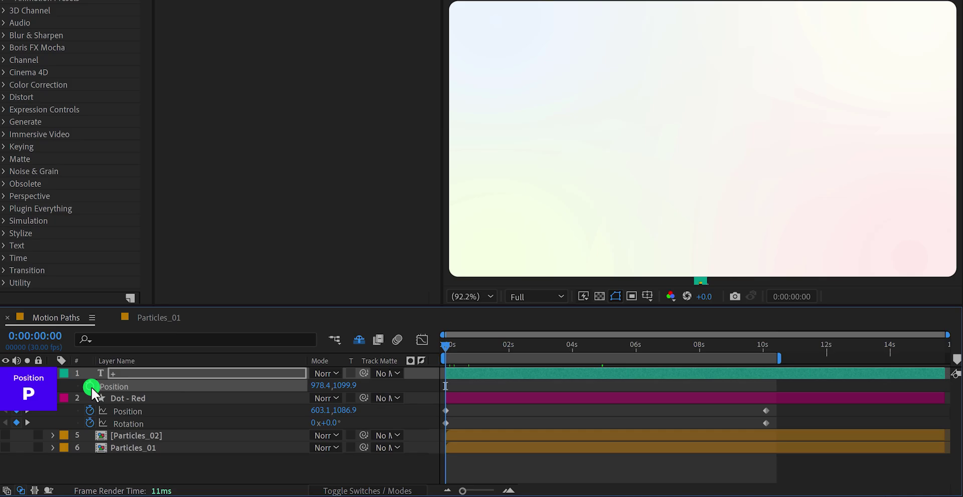
pyautogui.moveTo(754, 354); pyautogui.dragTo(765, 348)
pyautogui.hotkey('shift', 'Up')
pyautogui.hotkey('shift', 'Up')
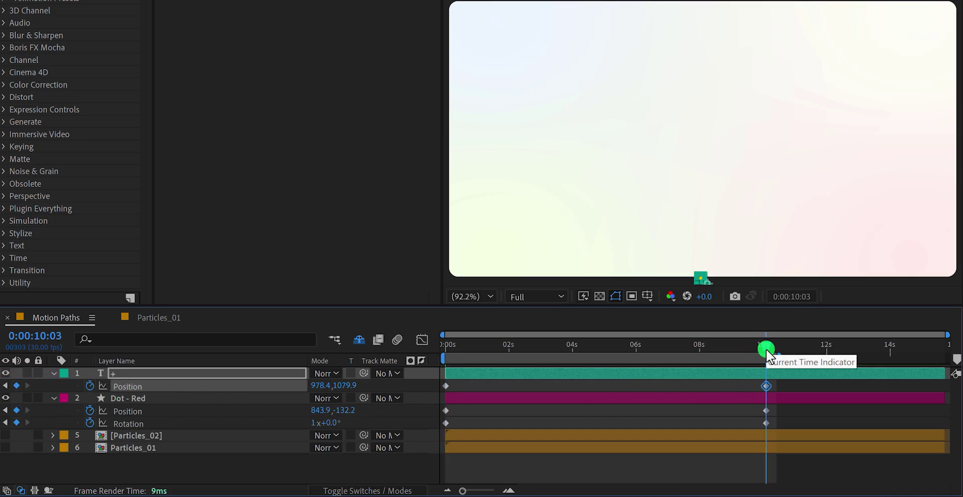
pyautogui.moveTo(708, 275); pyautogui.dragTo(700, 6)
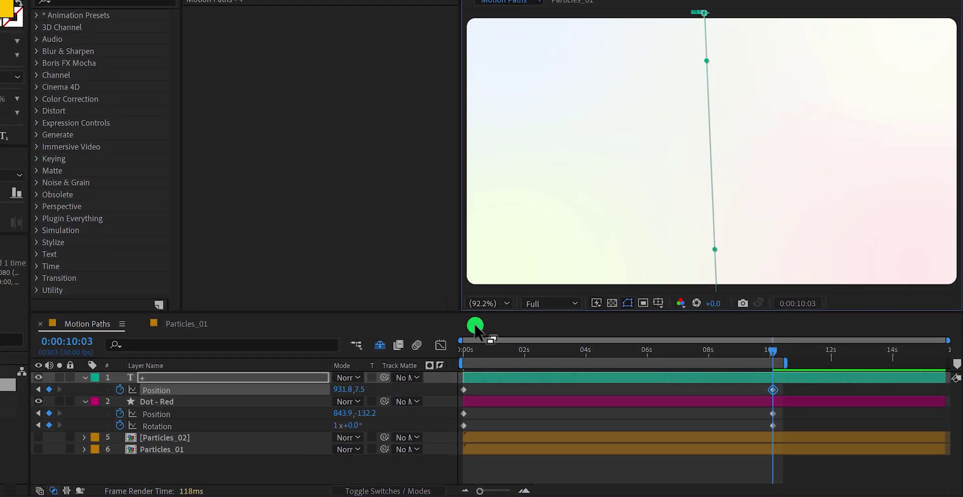
pyautogui.click(38, 401)
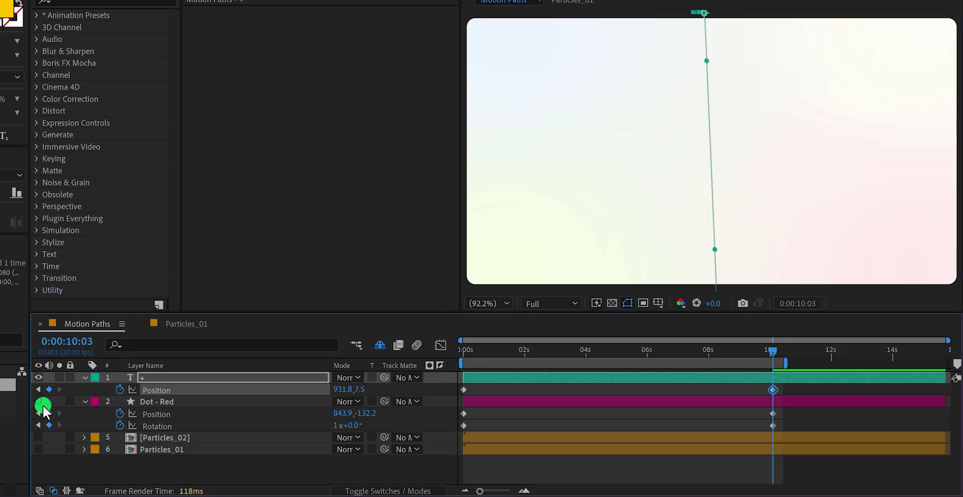
pyautogui.click(319, 465)
pyautogui.moveTo(480, 364); pyautogui.dragTo(624, 372)
# - Pull Bezier handles from the '+' path's top and bottom keyframes to curve it
pyautogui.click(600, 377)
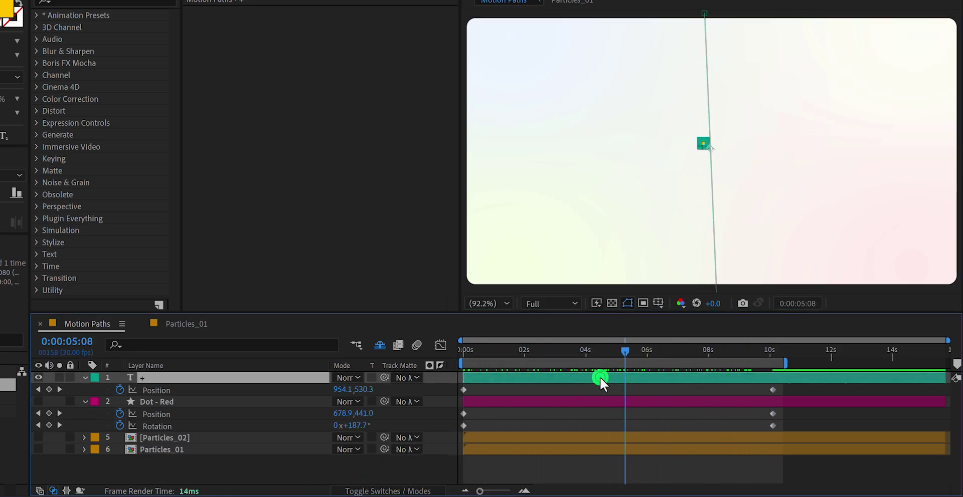
pyautogui.click(706, 12)
pyautogui.moveTo(709, 64); pyautogui.dragTo(605, 161)
pyautogui.moveTo(715, 259); pyautogui.dragTo(728, 112)
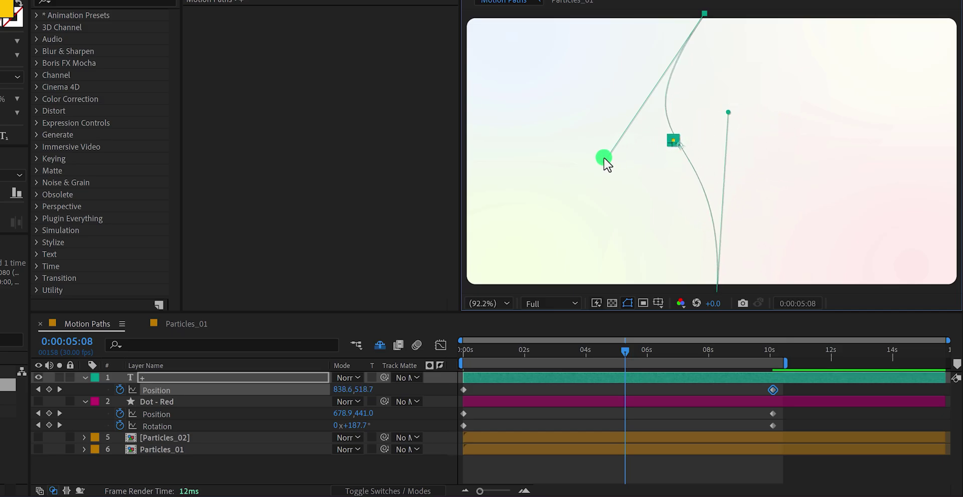
pyautogui.moveTo(604, 161); pyautogui.dragTo(607, 179)
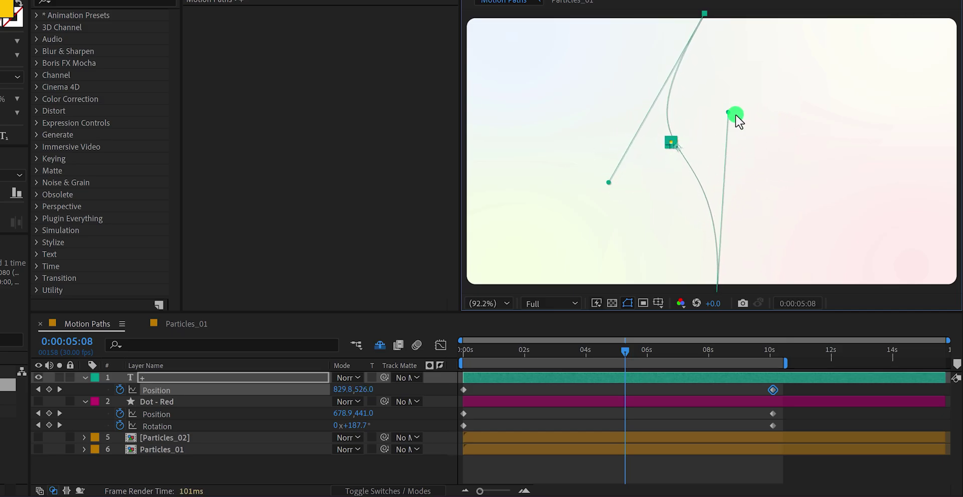
pyautogui.moveTo(735, 115); pyautogui.dragTo(839, 91)
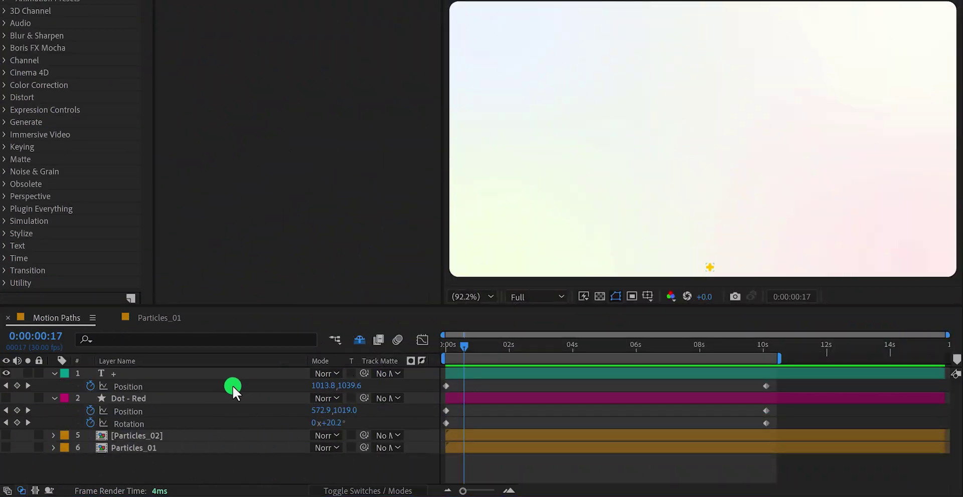
pyautogui.click(227, 386)
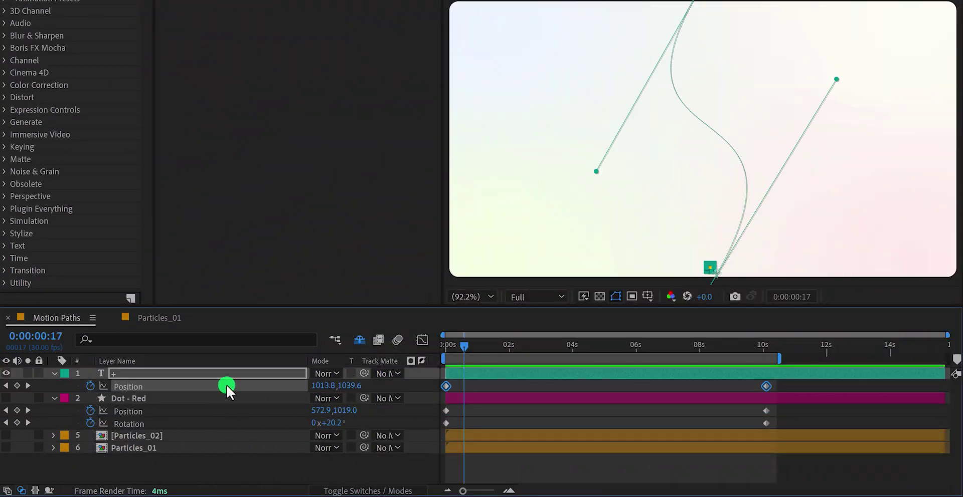
# - Preview the motion and widen both curves of the S-shaped path
pyautogui.press('space')
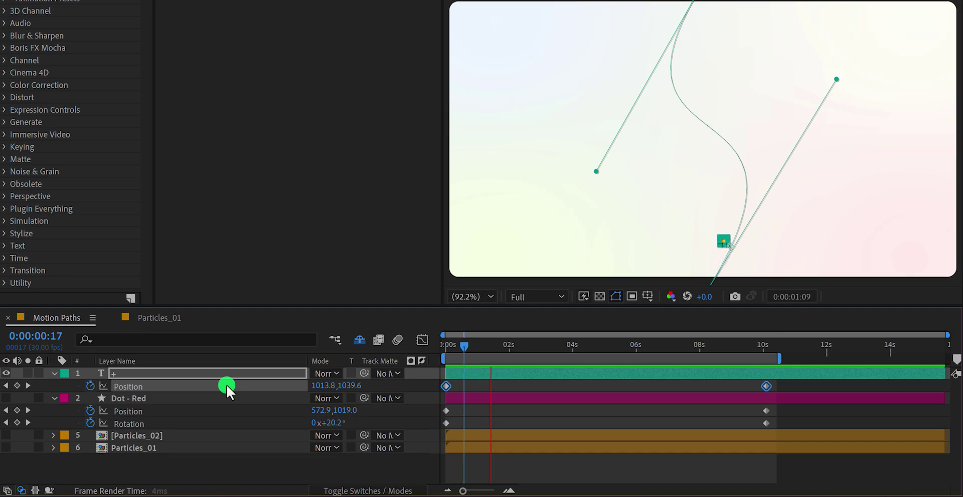
pyautogui.moveTo(596, 172); pyautogui.dragTo(641, 138)
pyautogui.moveTo(836, 79); pyautogui.dragTo(757, 144)
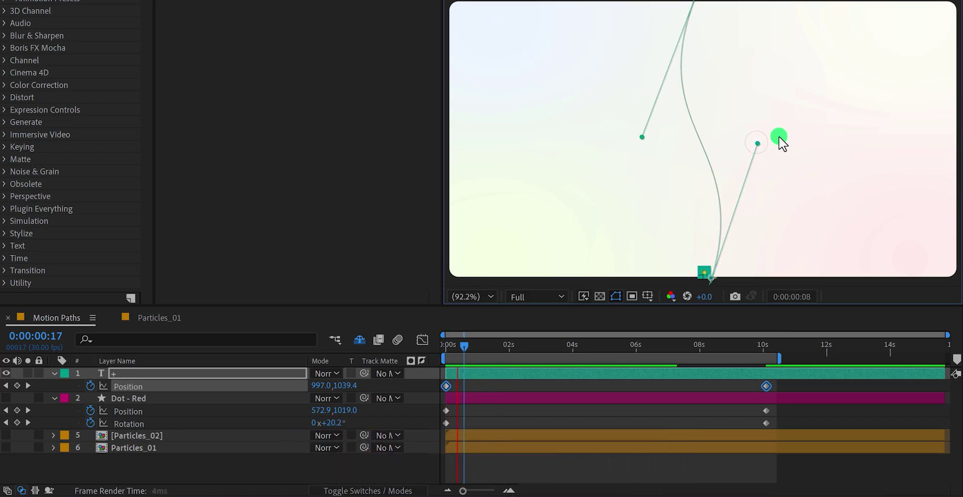
pyautogui.moveTo(758, 145); pyautogui.dragTo(920, 54)
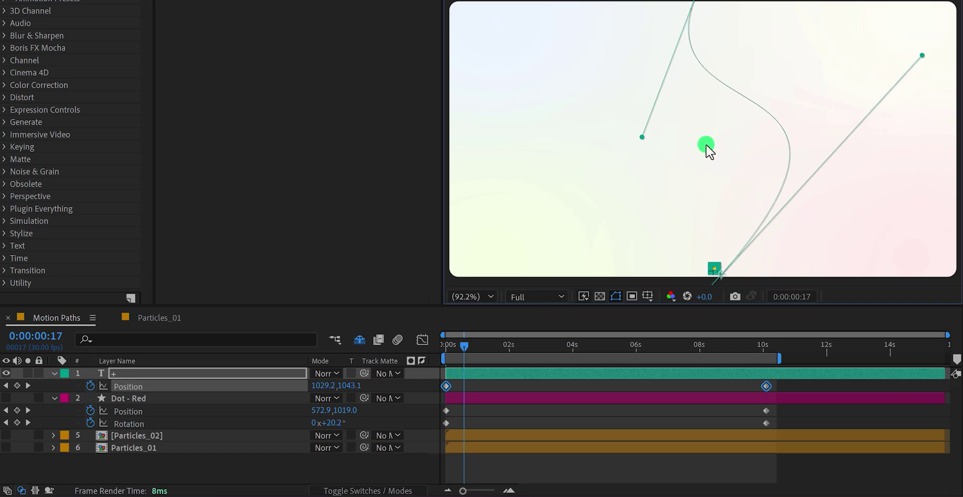
pyautogui.moveTo(643, 139); pyautogui.dragTo(354, 199)
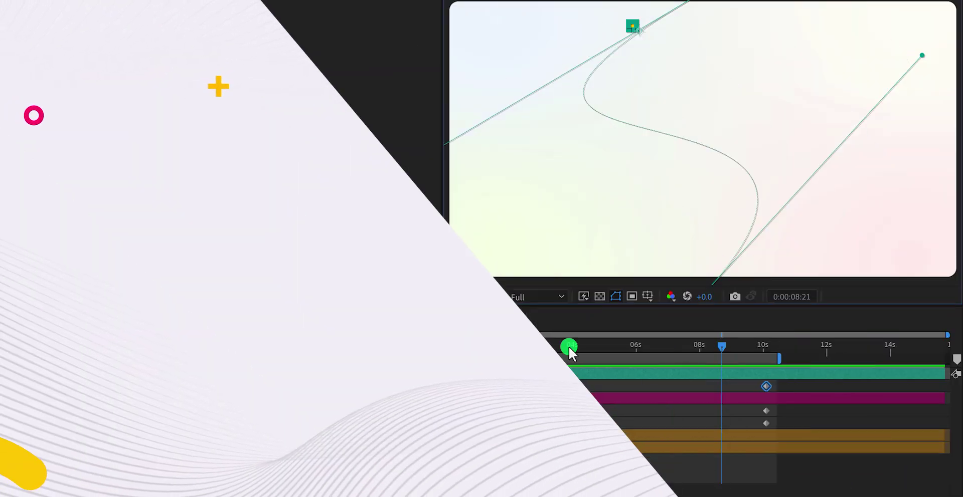
# - Keyframe the '+' layer's Rotation from 0 at 0s to one full revolution at 10:03
pyautogui.click(569, 347)
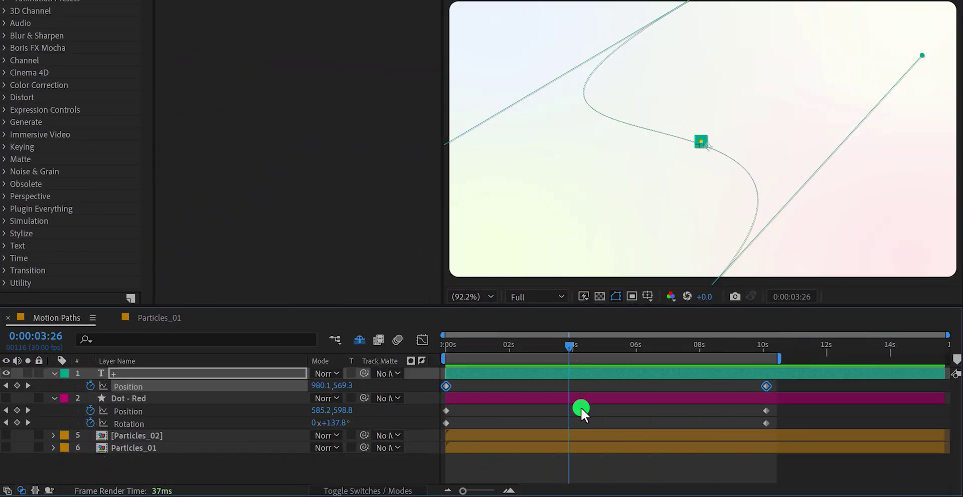
pyautogui.press('r')
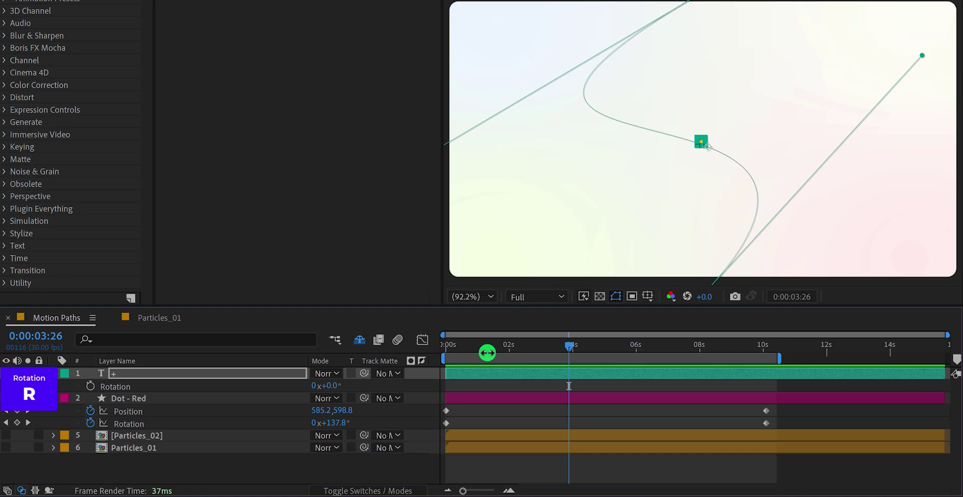
pyautogui.moveTo(487, 353); pyautogui.dragTo(430, 350)
pyautogui.click(90, 386)
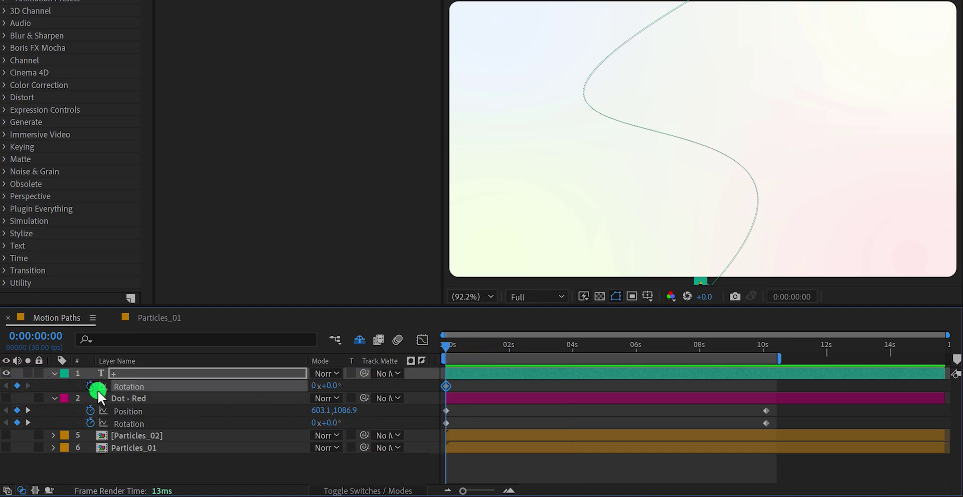
pyautogui.click(757, 346)
pyautogui.moveTo(758, 350); pyautogui.dragTo(764, 351)
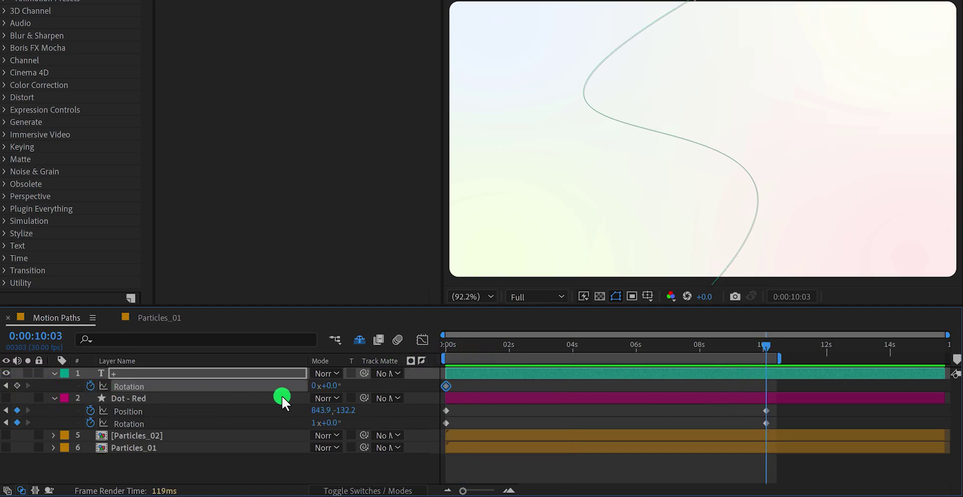
pyautogui.click(313, 386)
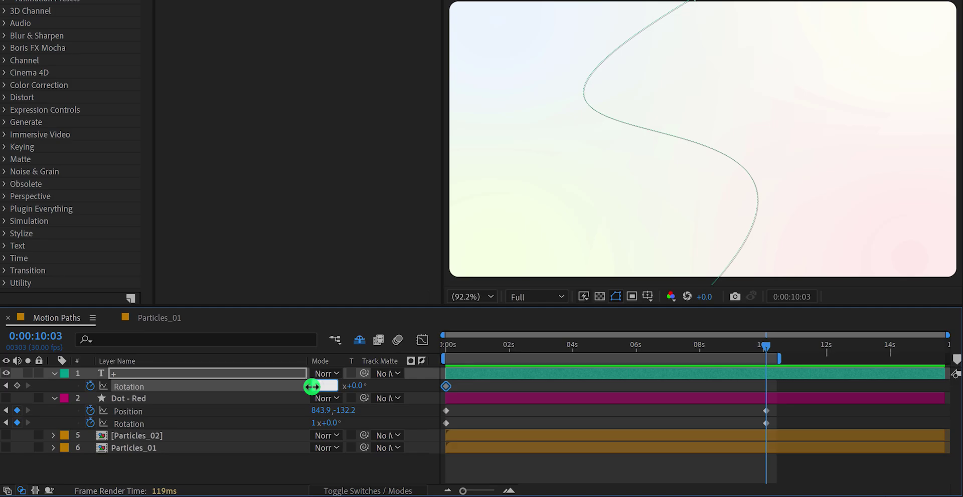
pyautogui.write('1')
pyautogui.press('Return')
# - Offset the '+' layer's anchor point to 0.0, 63.0 and preview the spin
pyautogui.press('a')
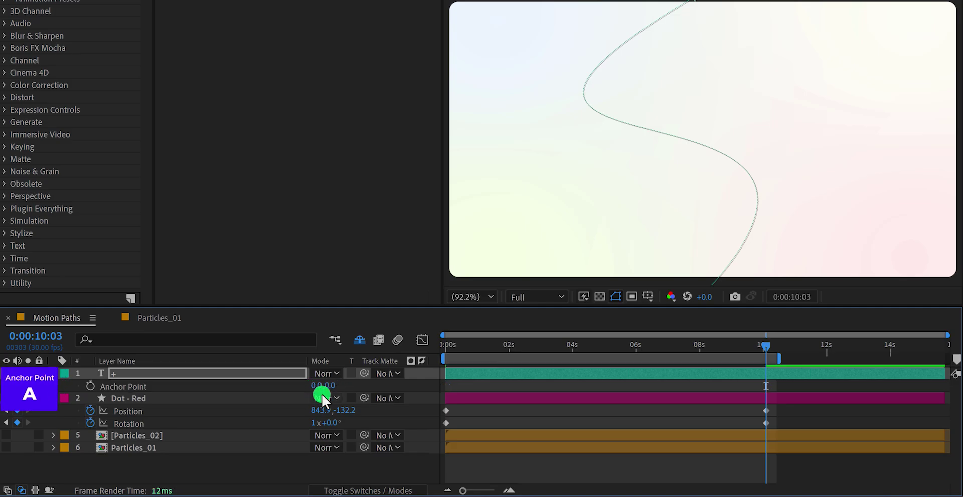
pyautogui.moveTo(330, 387); pyautogui.dragTo(376, 387)
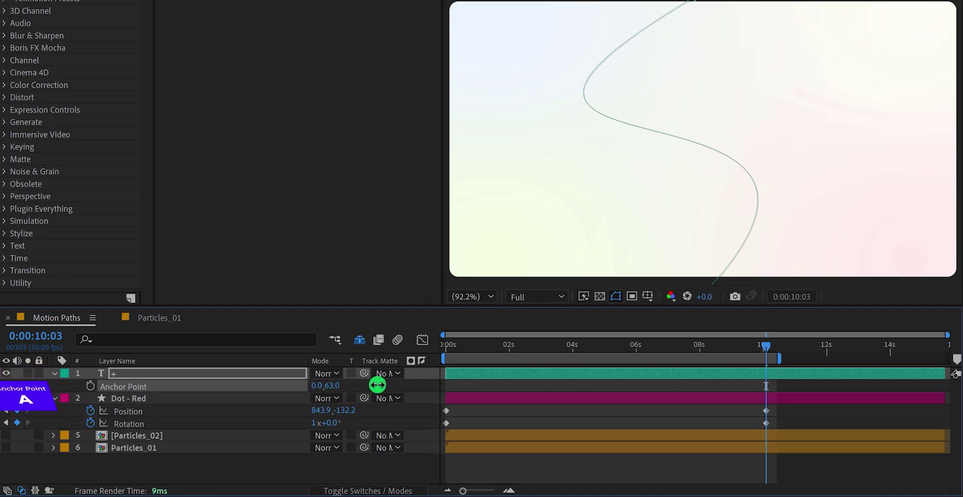
pyautogui.press('space')
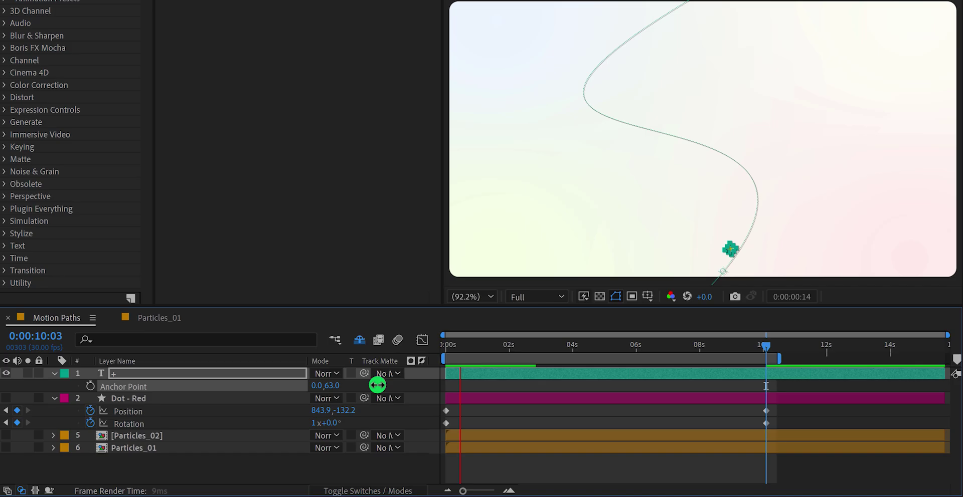
pyautogui.click(432, 462)
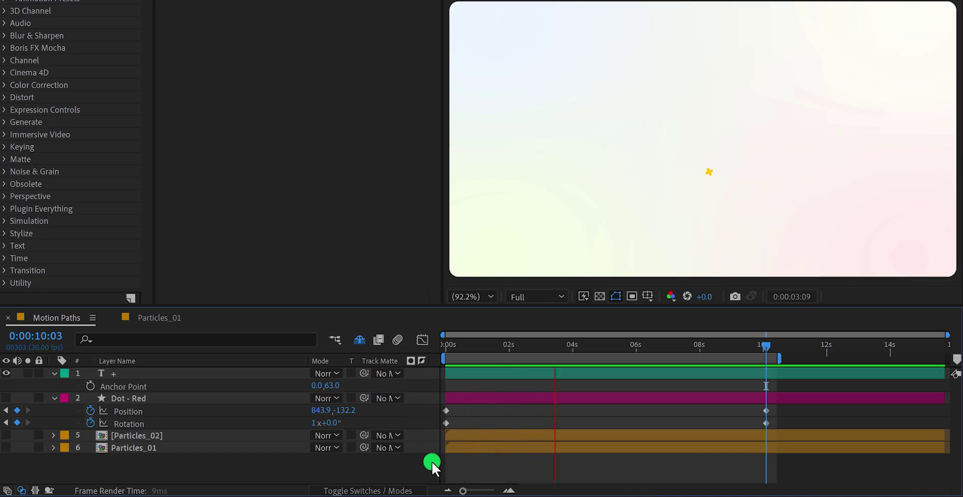